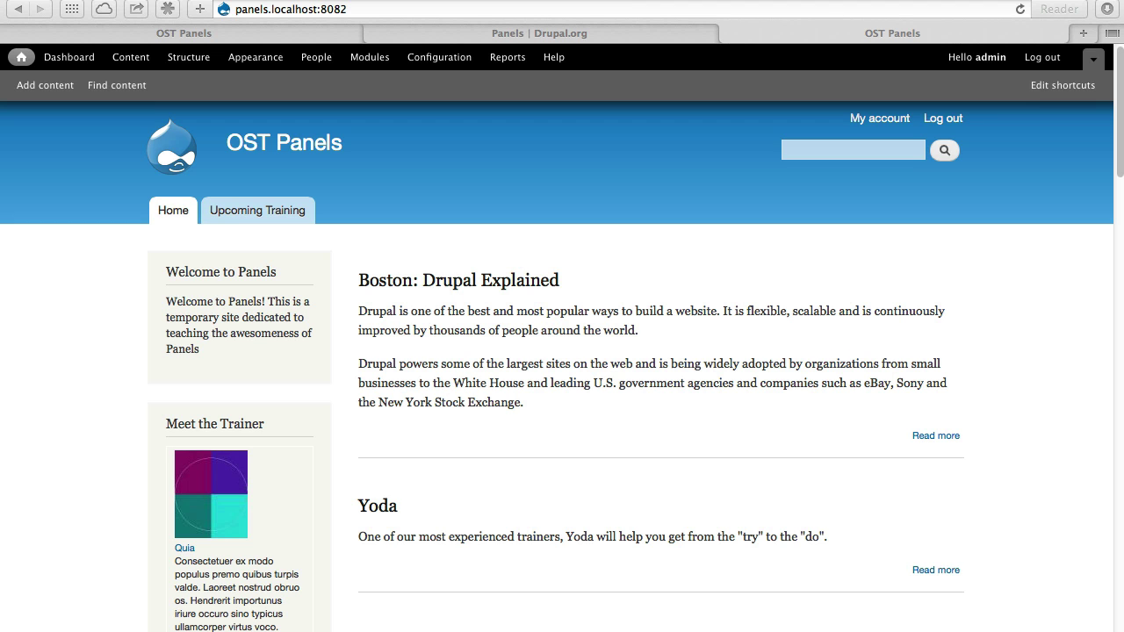
# Open the Panels dashboard from the site structure settings and start creating a new panel page
pyautogui.click(180, 60)
pyautogui.scroll(-3, 163, 290)
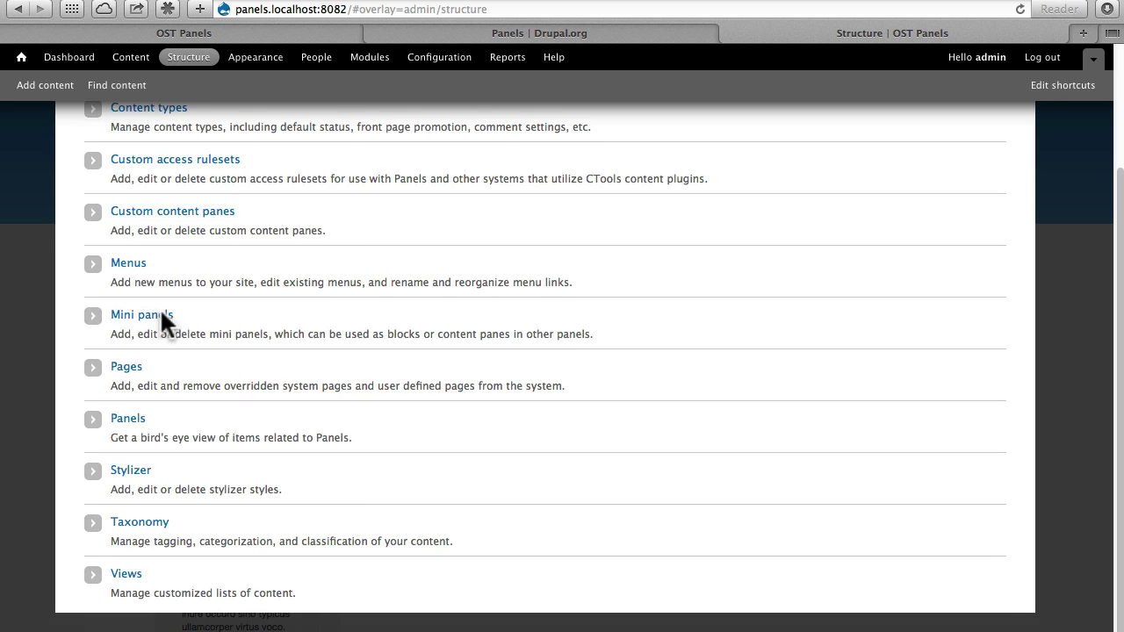
pyautogui.click(126, 420)
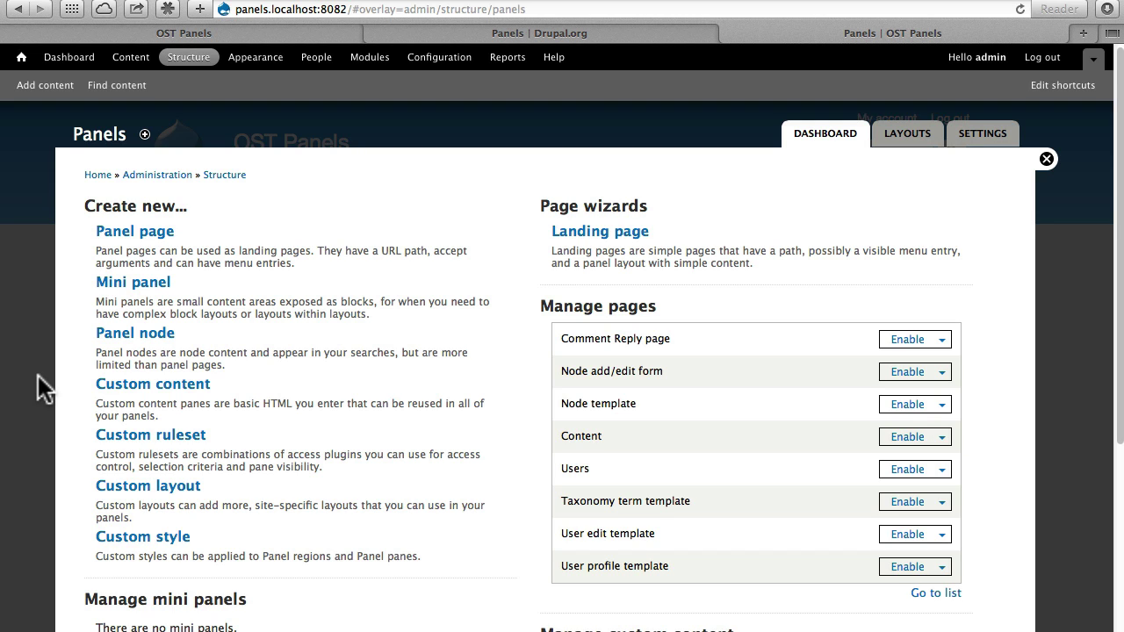
pyautogui.scroll(-5, 37, 376)
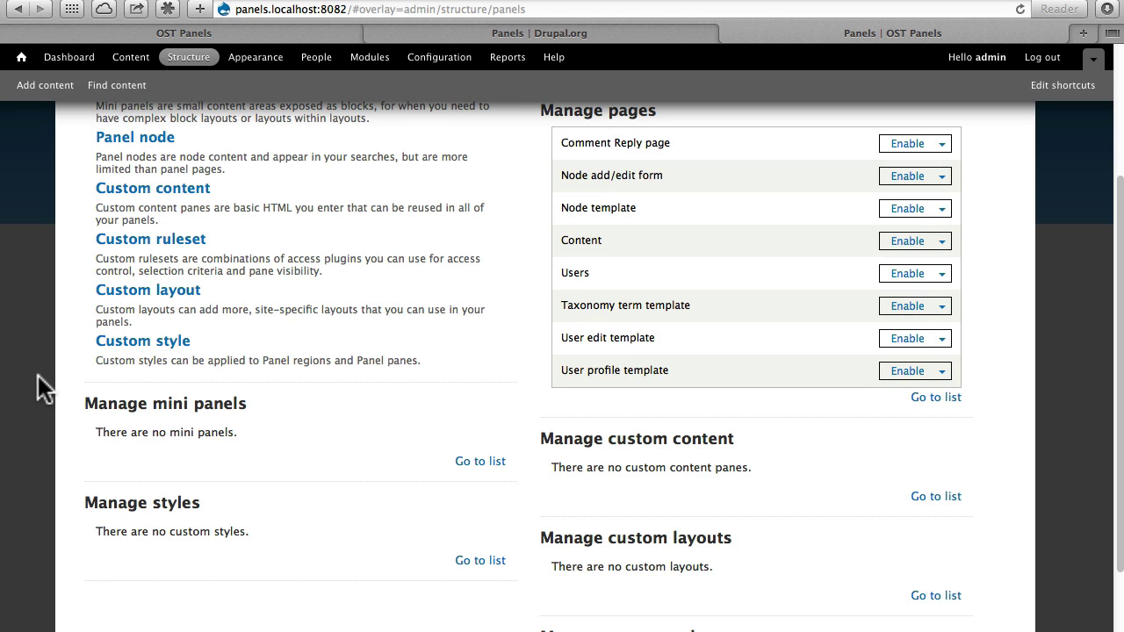
pyautogui.scroll(5, 38, 376)
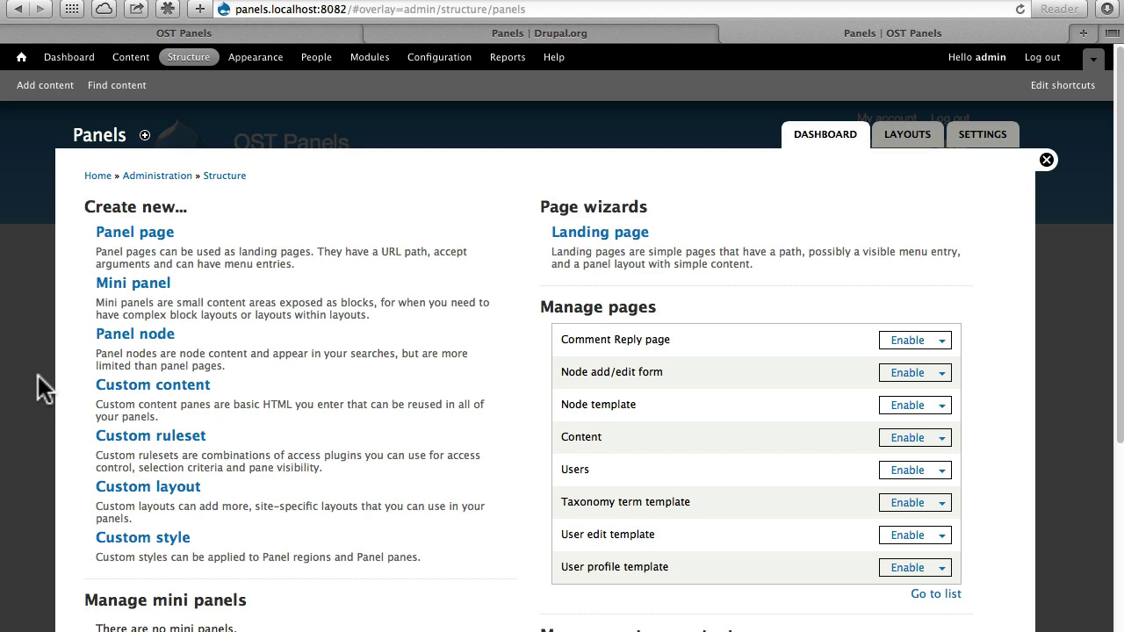
pyautogui.click(131, 238)
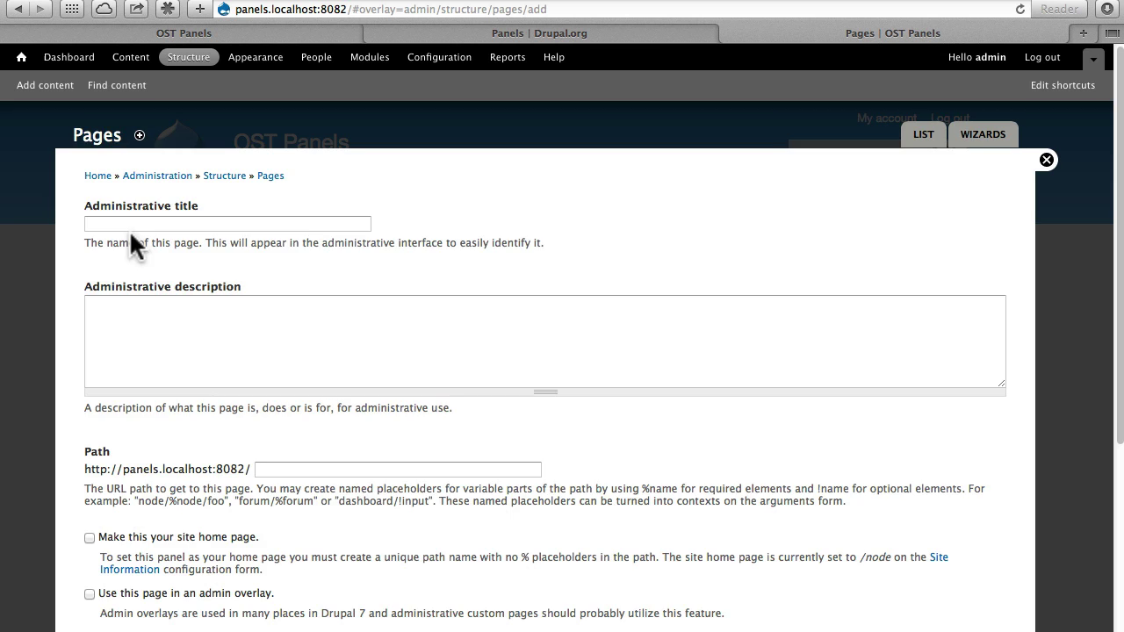
# Give the page the administrative title "Homepage", the description "This is our new homepage" and the path "homepage"
pyautogui.click(126, 224)
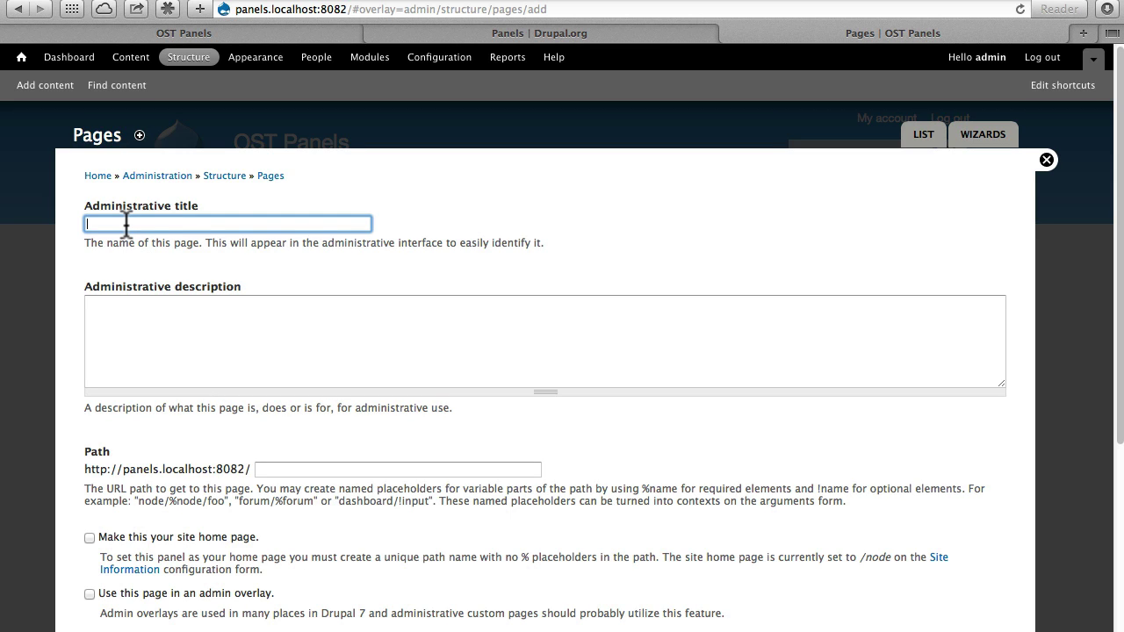
pyautogui.write('Homepage')
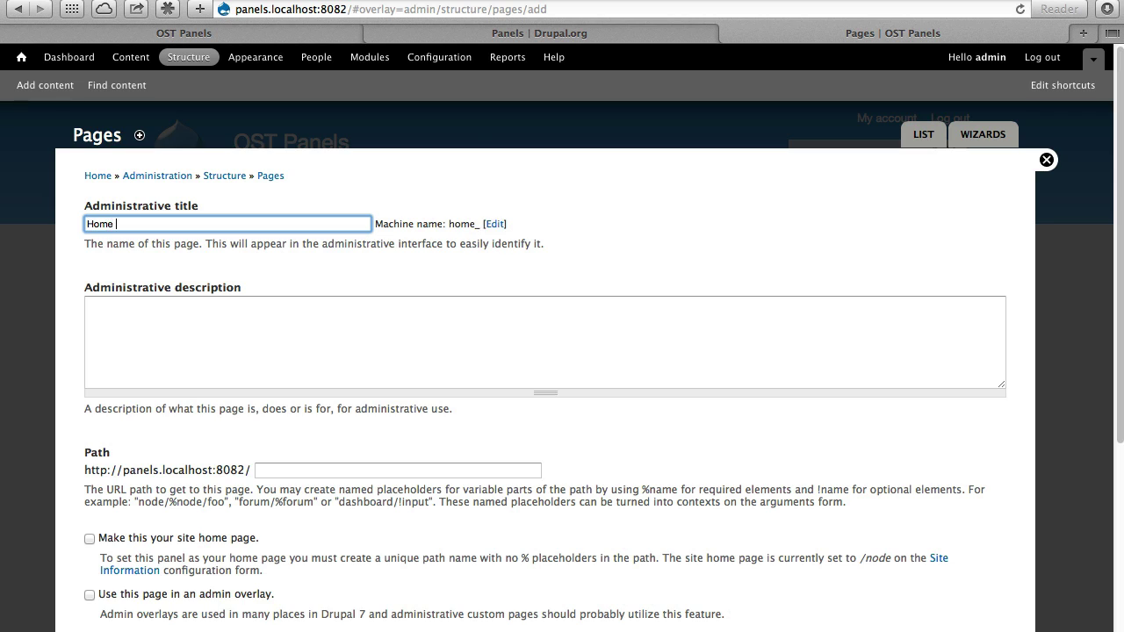
pyautogui.press('Tab')
pyautogui.press('Tab')
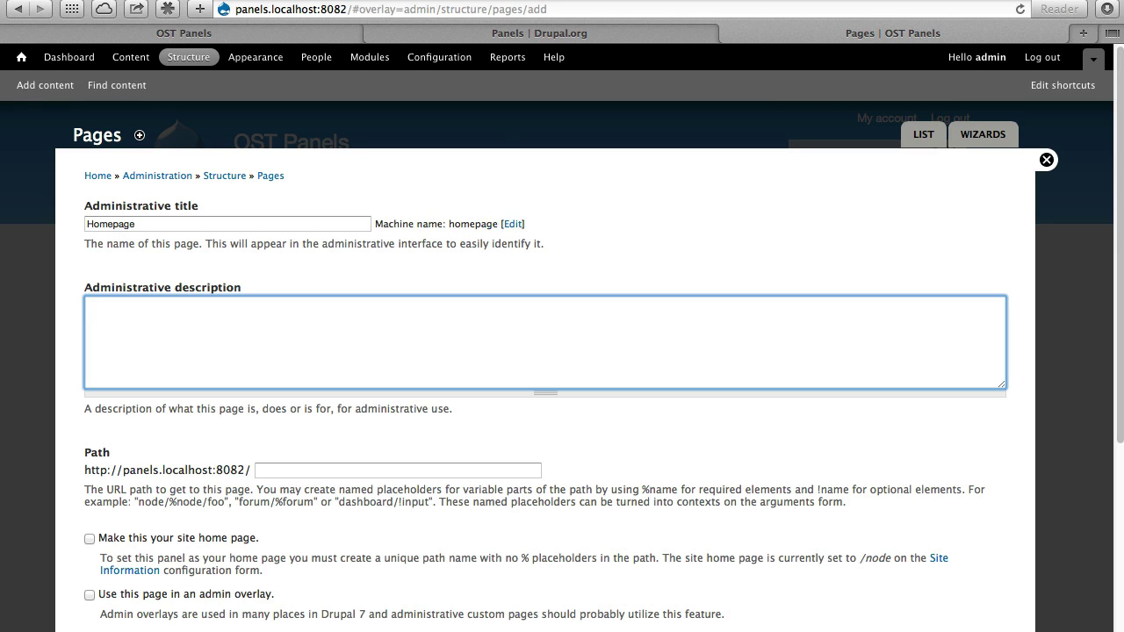
pyautogui.write('This is our new homepage')
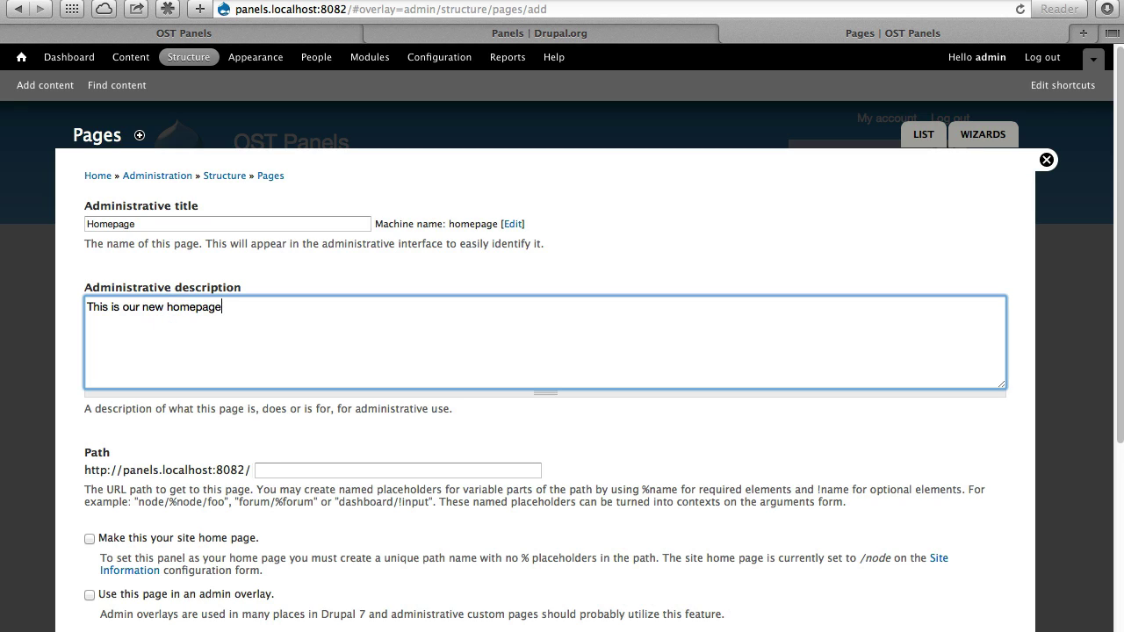
pyautogui.press('Tab')
pyautogui.write('homepage')
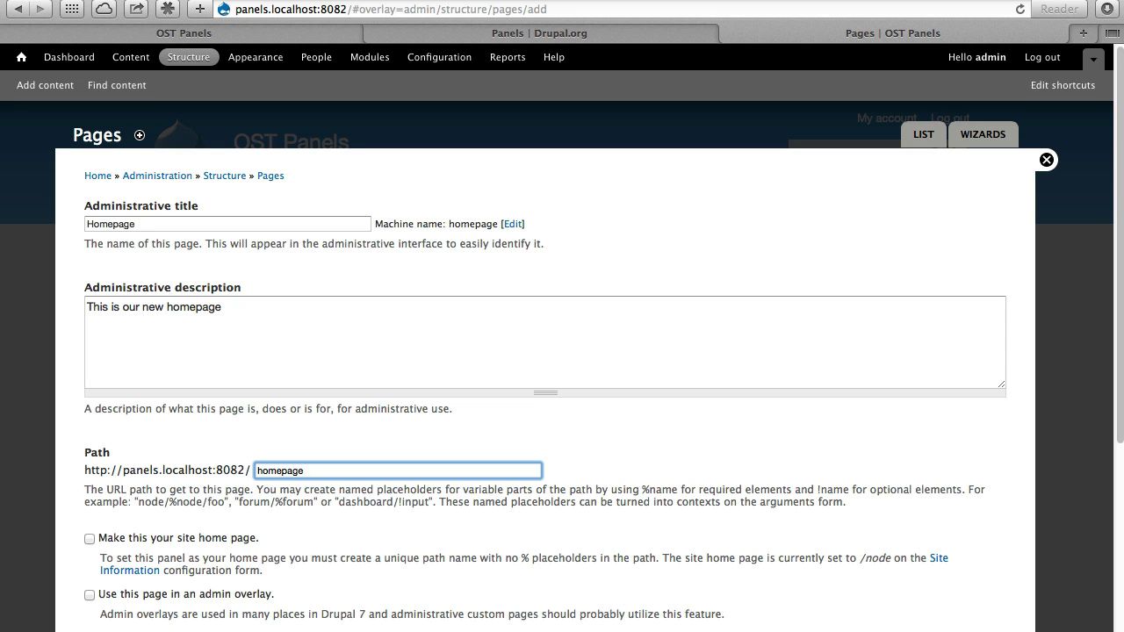
# Make the page the site home page and continue to the layout choice without any optional features
pyautogui.click(90, 538)
pyautogui.scroll(-5, 60, 515)
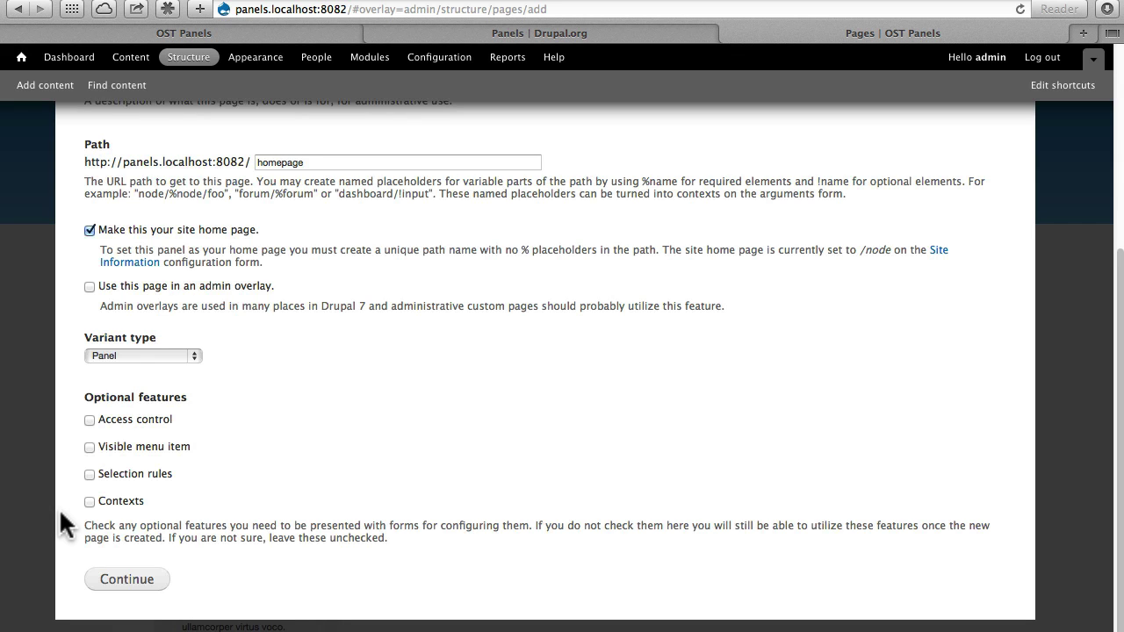
pyautogui.scroll(1, 191, 352)
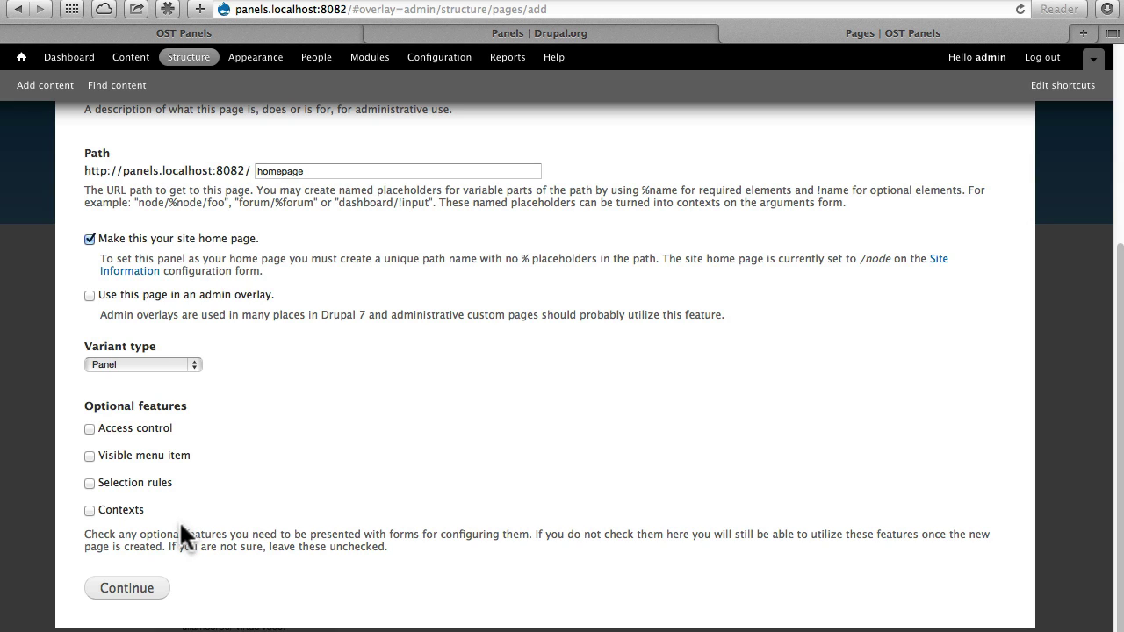
pyautogui.click(128, 588)
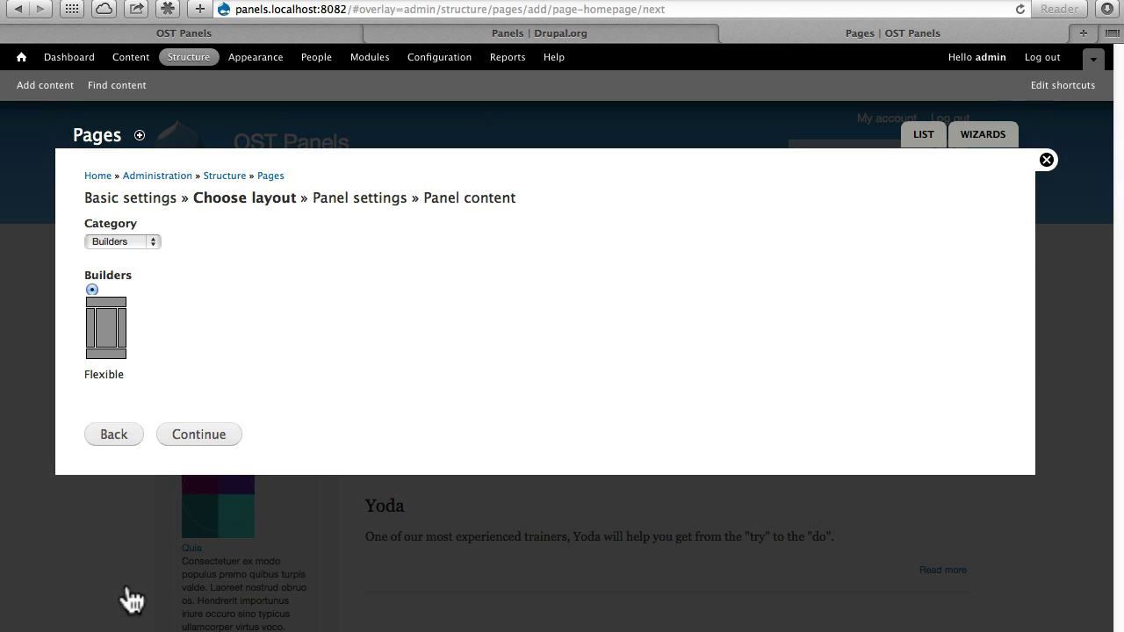
# Choose the Two column stacked layout from the Columns: 2 category and continue to the panel settings
pyautogui.click(115, 243)
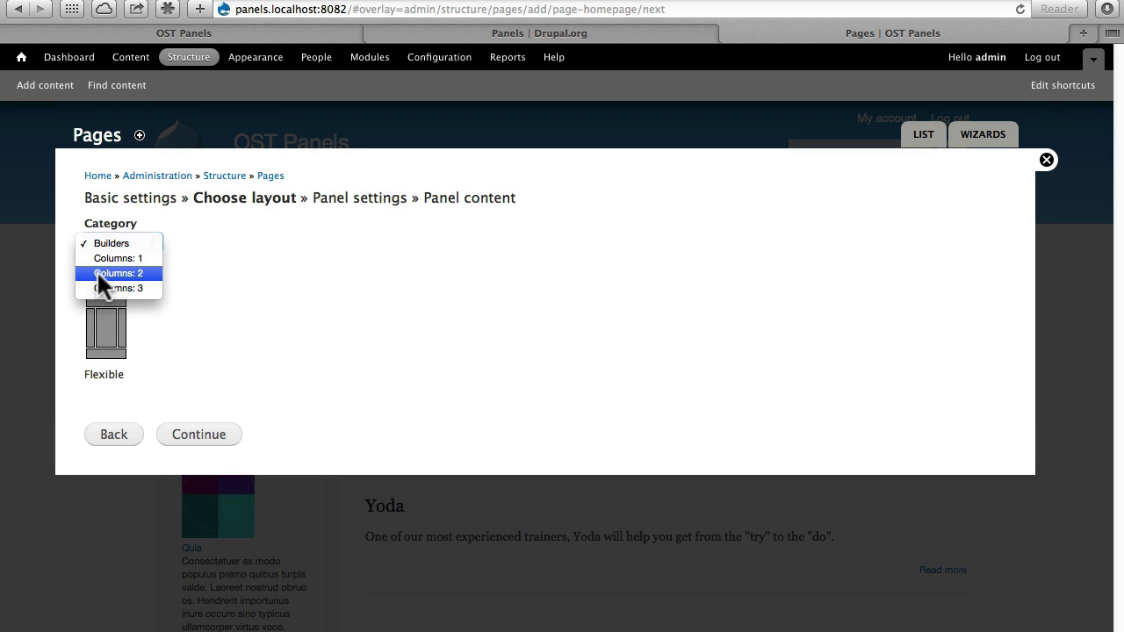
pyautogui.click(96, 269)
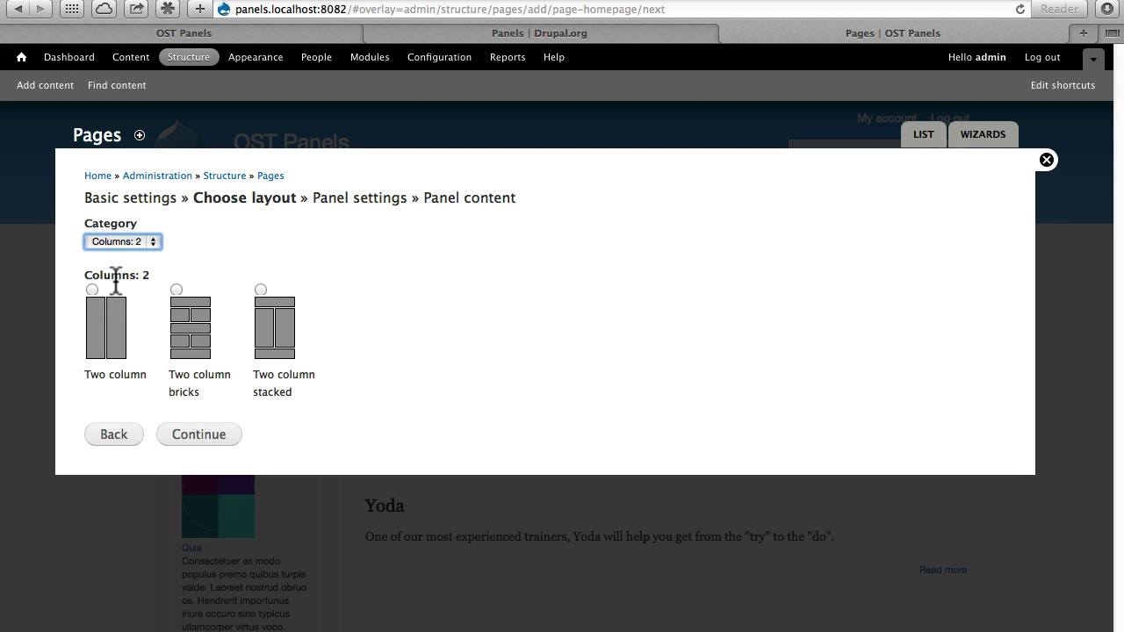
pyautogui.click(264, 296)
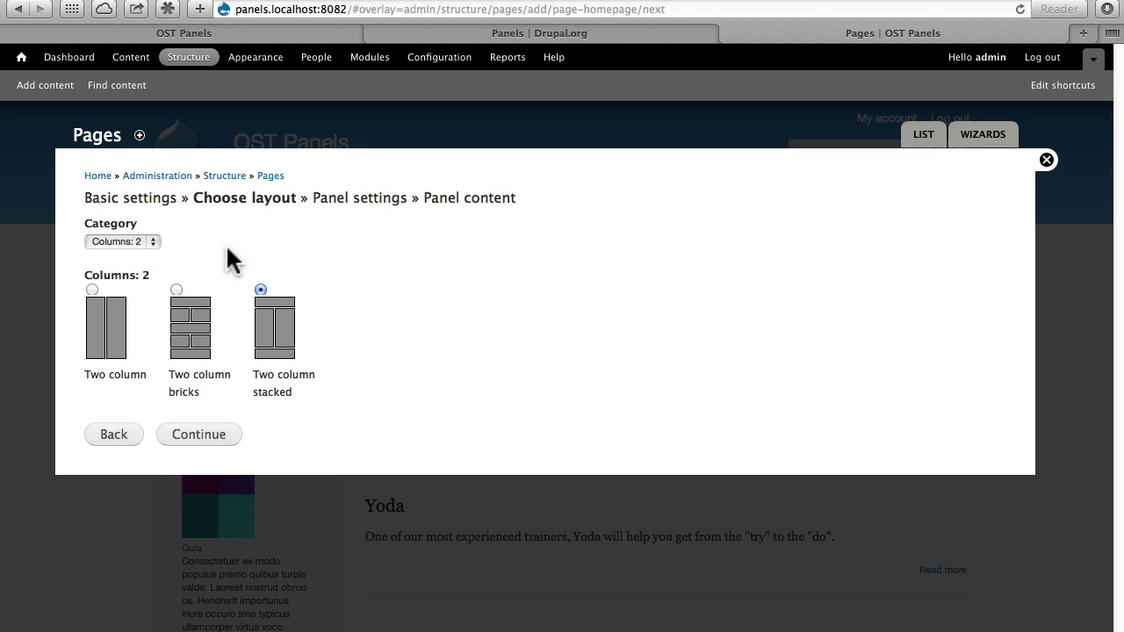
pyautogui.click(199, 435)
# Disable Drupal blocks/regions, set the renderer to In-Place Editor and continue to the panel content
pyautogui.scroll(-5, 194, 445)
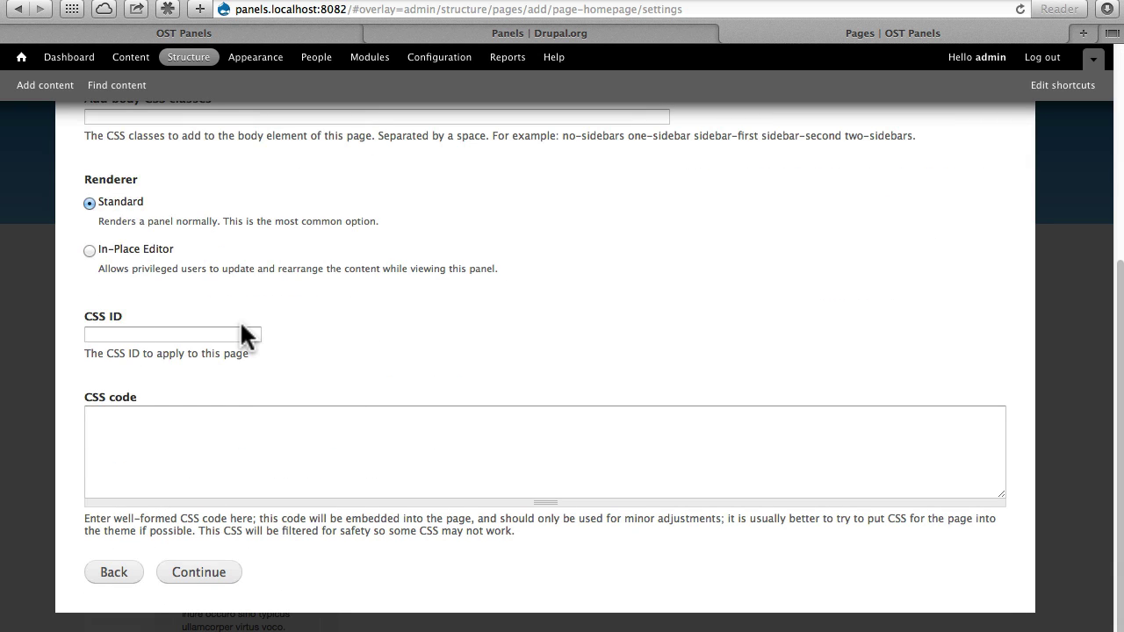
pyautogui.scroll(5, 261, 552)
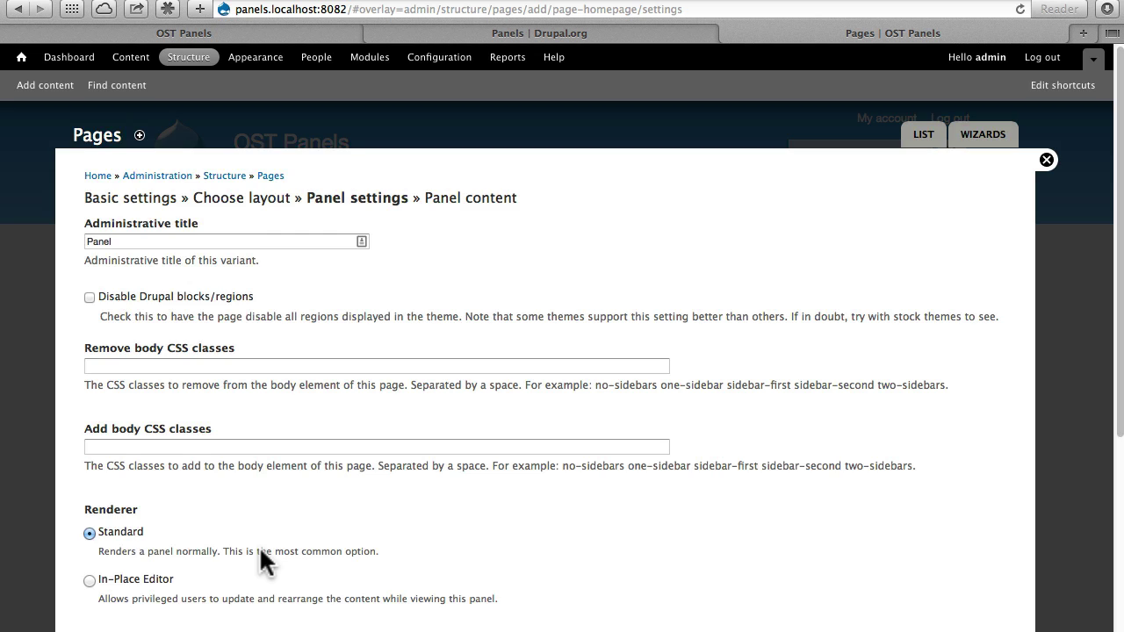
pyautogui.click(89, 297)
pyautogui.scroll(-5, 76, 442)
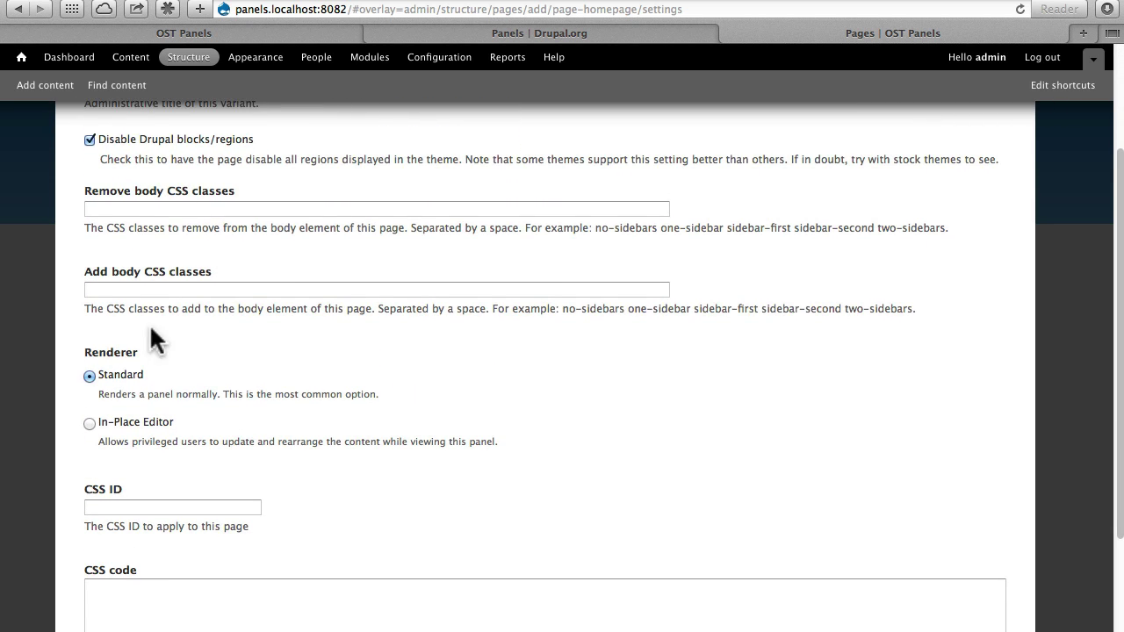
pyautogui.click(90, 423)
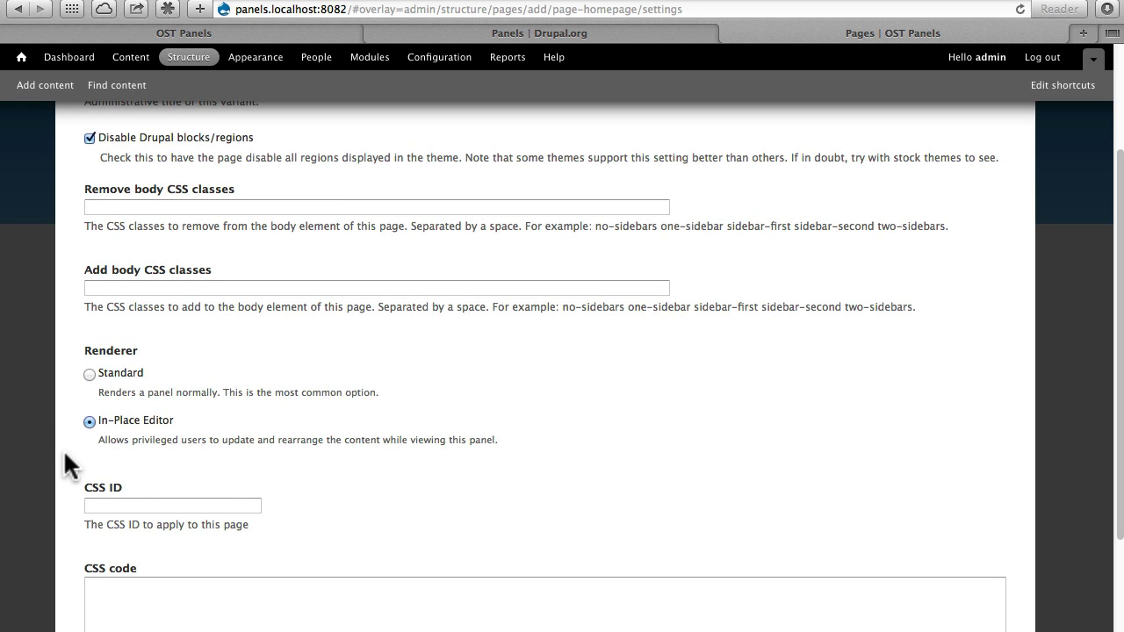
pyautogui.scroll(-4, 64, 454)
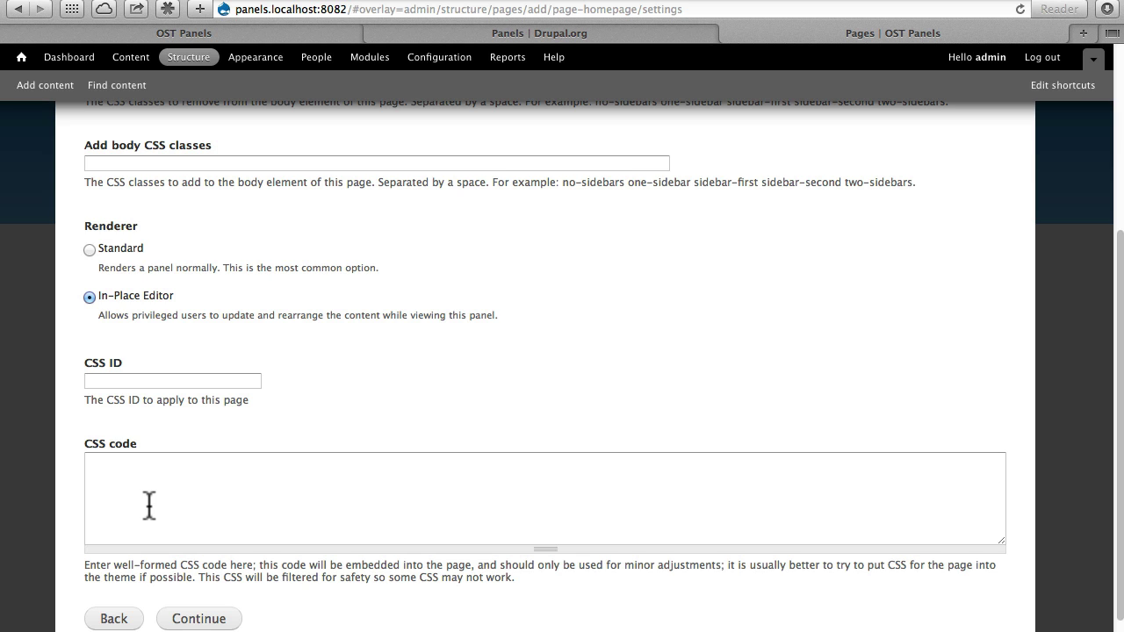
pyautogui.click(189, 620)
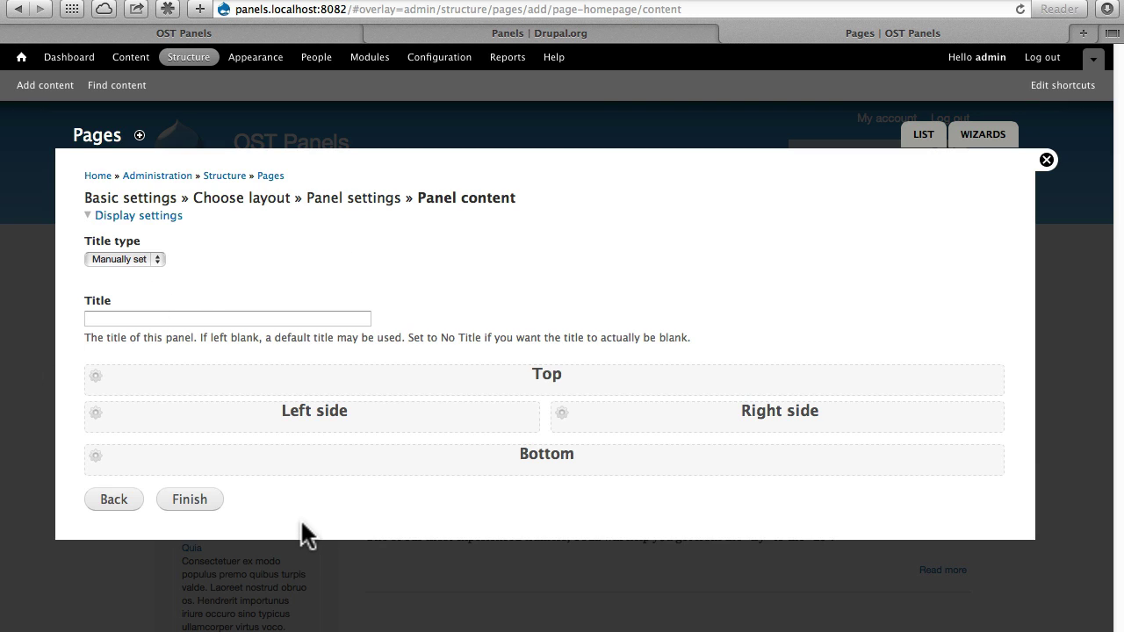
# Set the panel's title type to No title and start adding content to the Top region
pyautogui.click(105, 257)
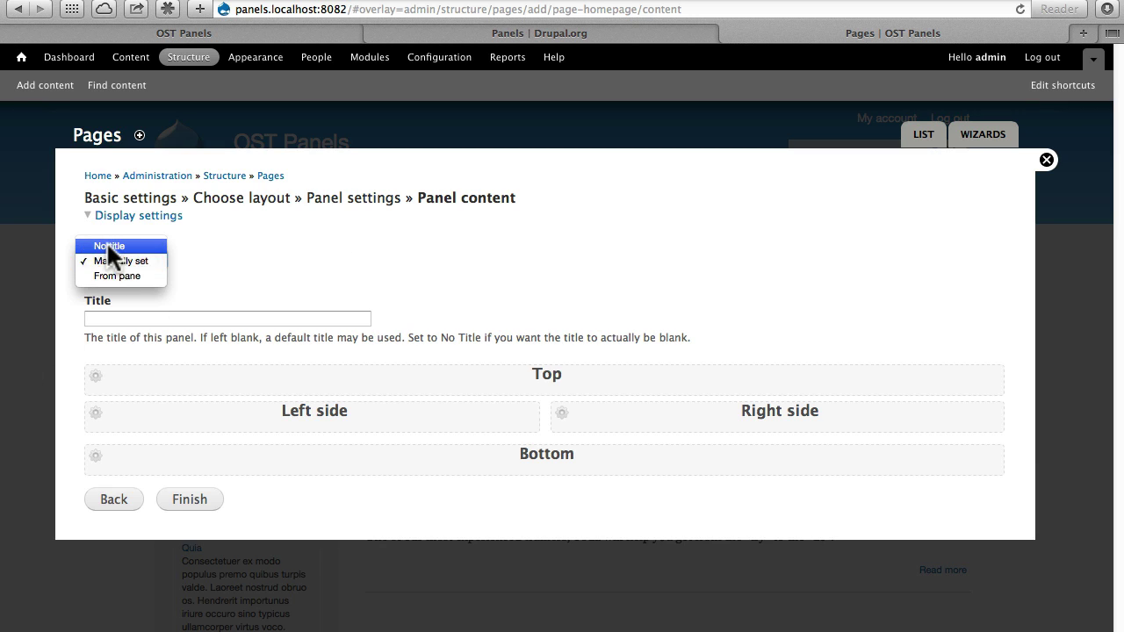
pyautogui.click(106, 243)
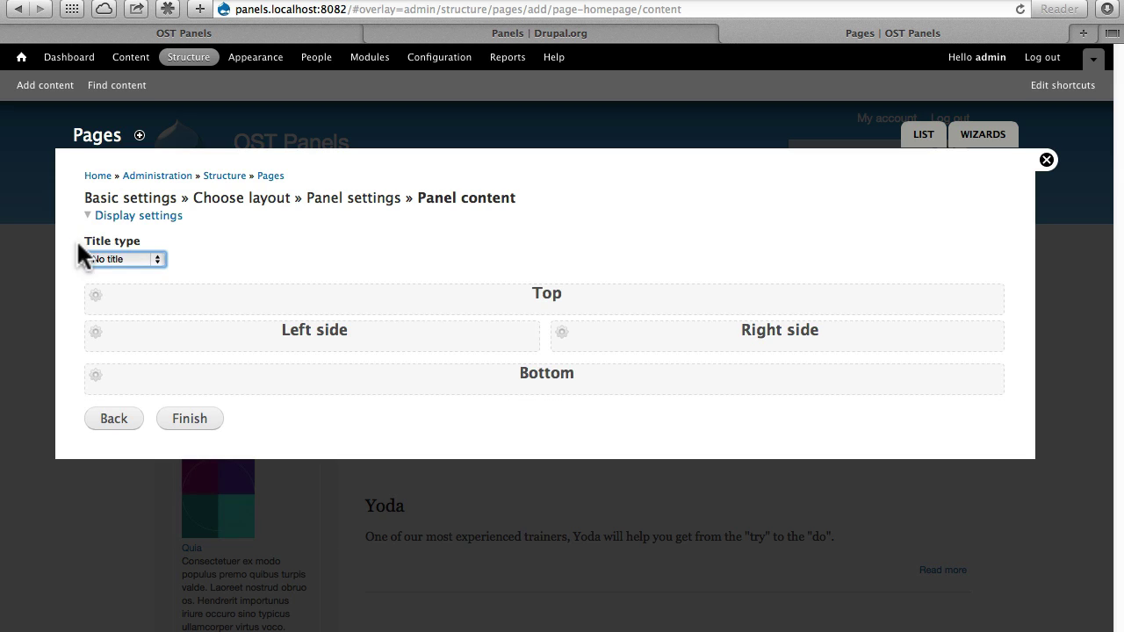
pyautogui.click(95, 297)
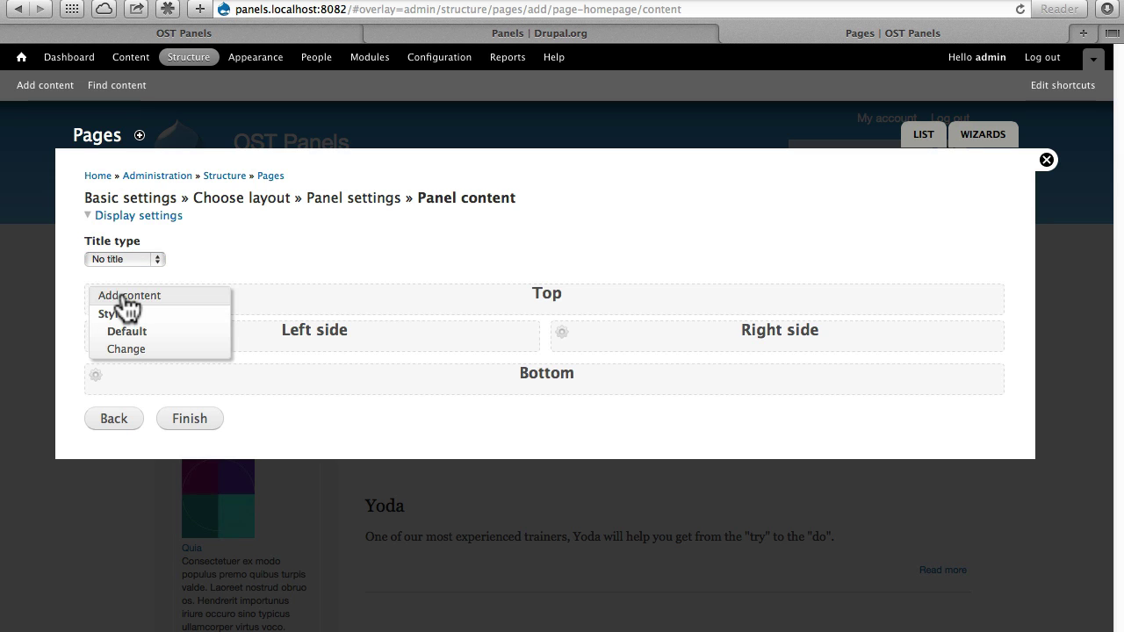
pyautogui.click(128, 297)
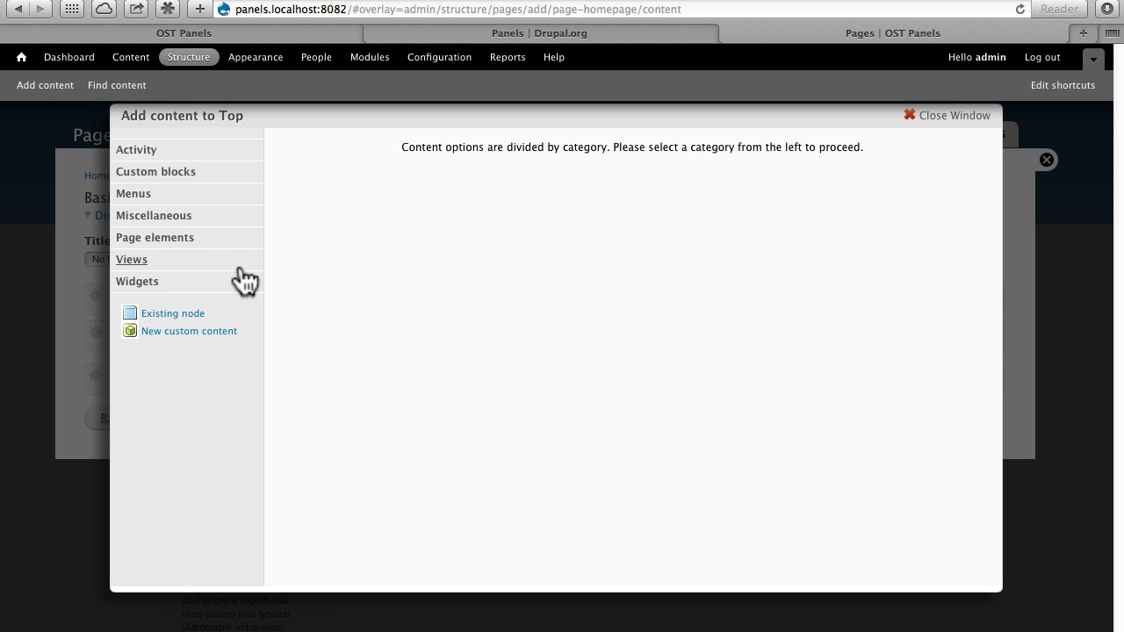
# Examine the content offered in each category: Activity, Custom blocks, Menus, Miscellaneous, Page elements, Views and Widgets
pyautogui.click(138, 151)
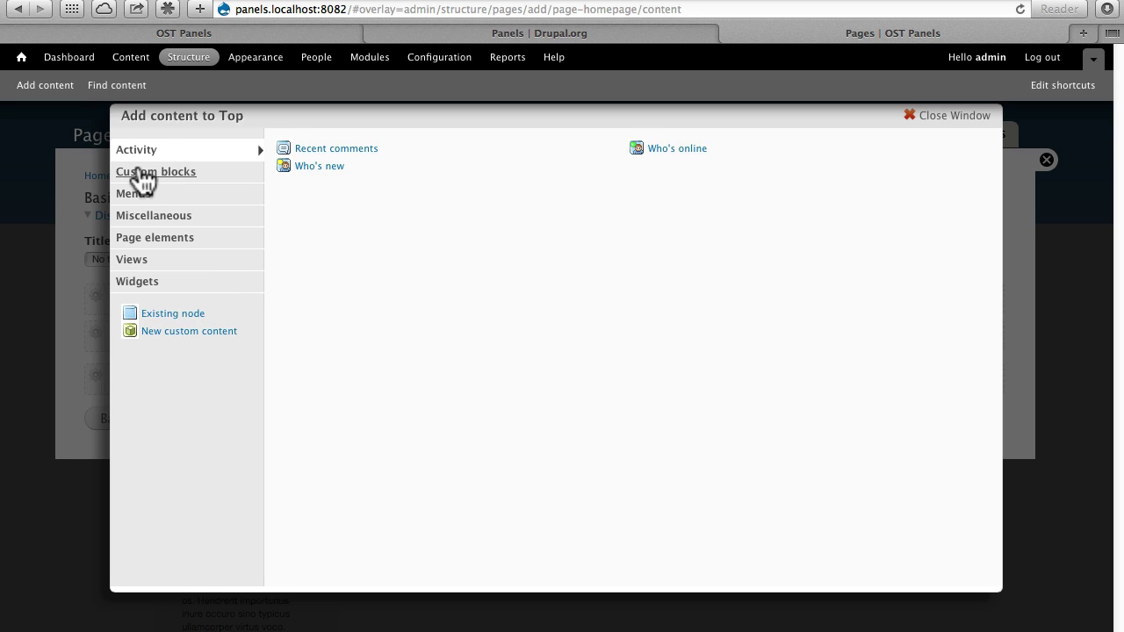
pyautogui.click(138, 173)
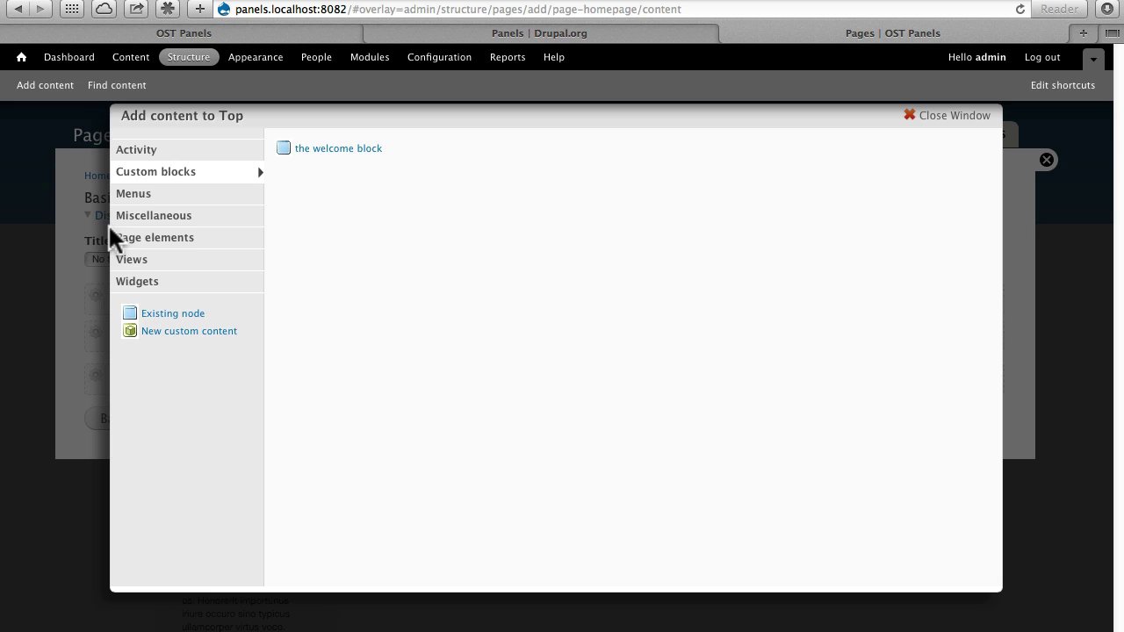
pyautogui.click(137, 195)
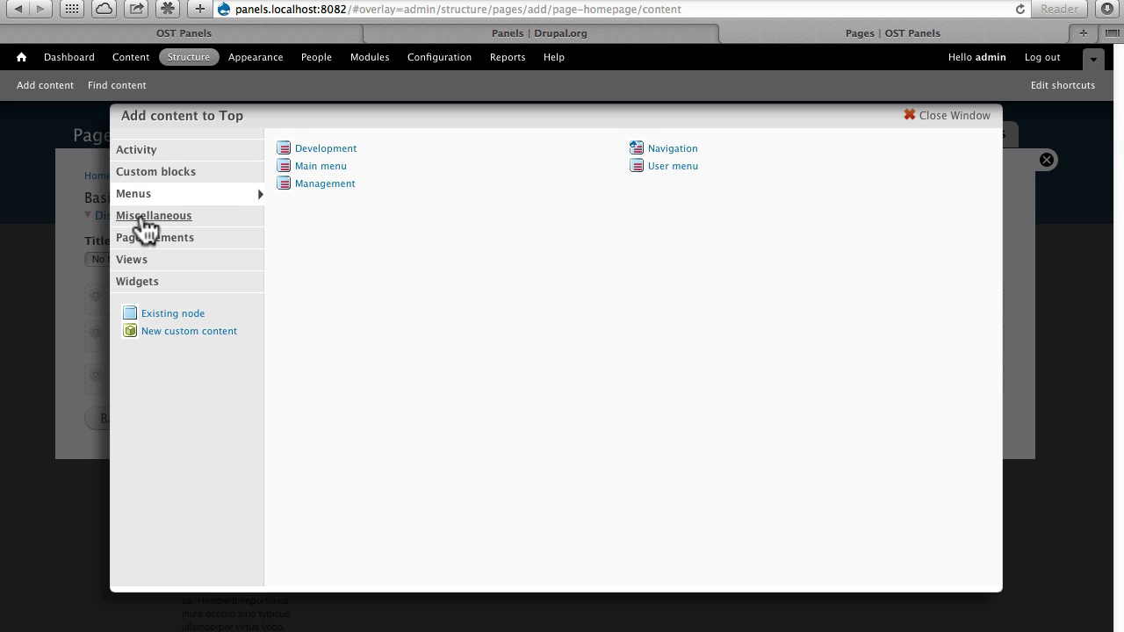
pyautogui.click(141, 217)
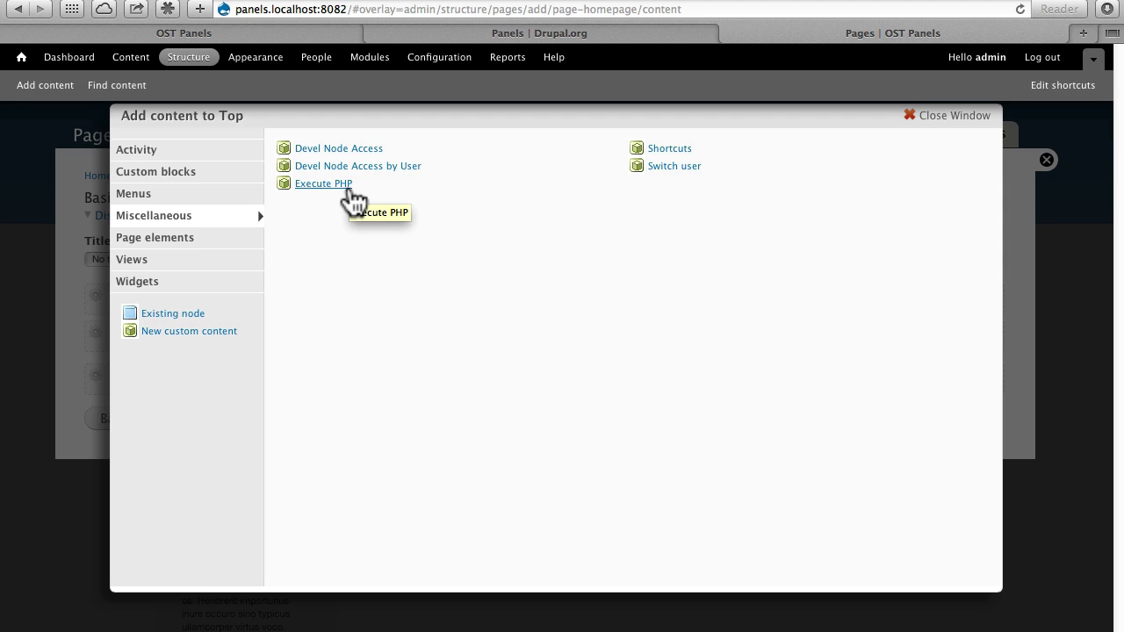
pyautogui.click(151, 239)
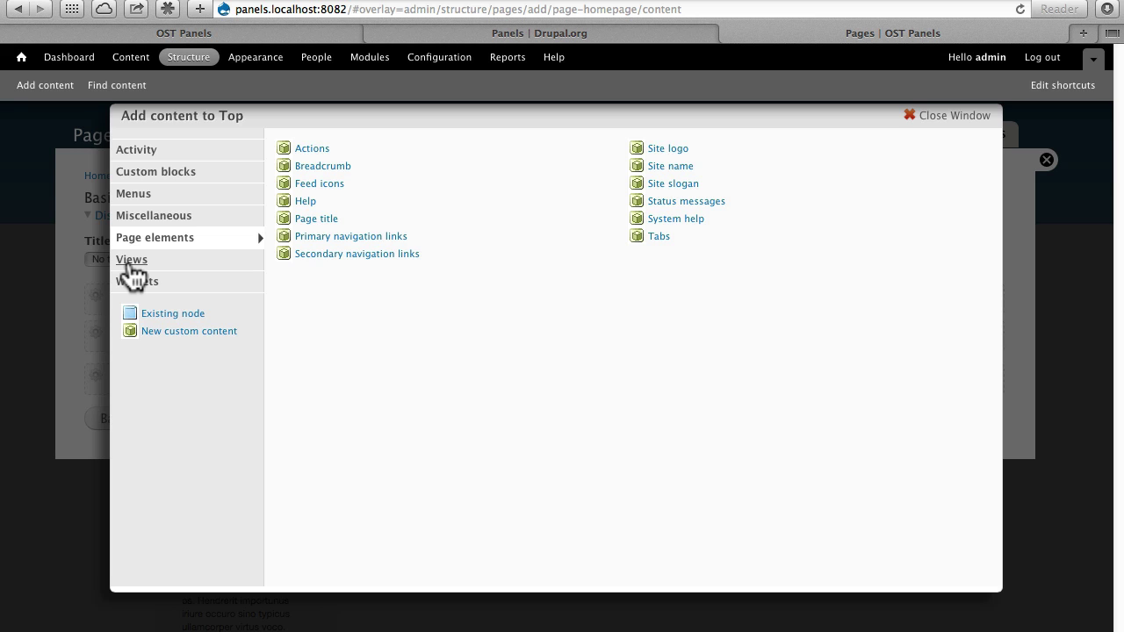
pyautogui.click(131, 259)
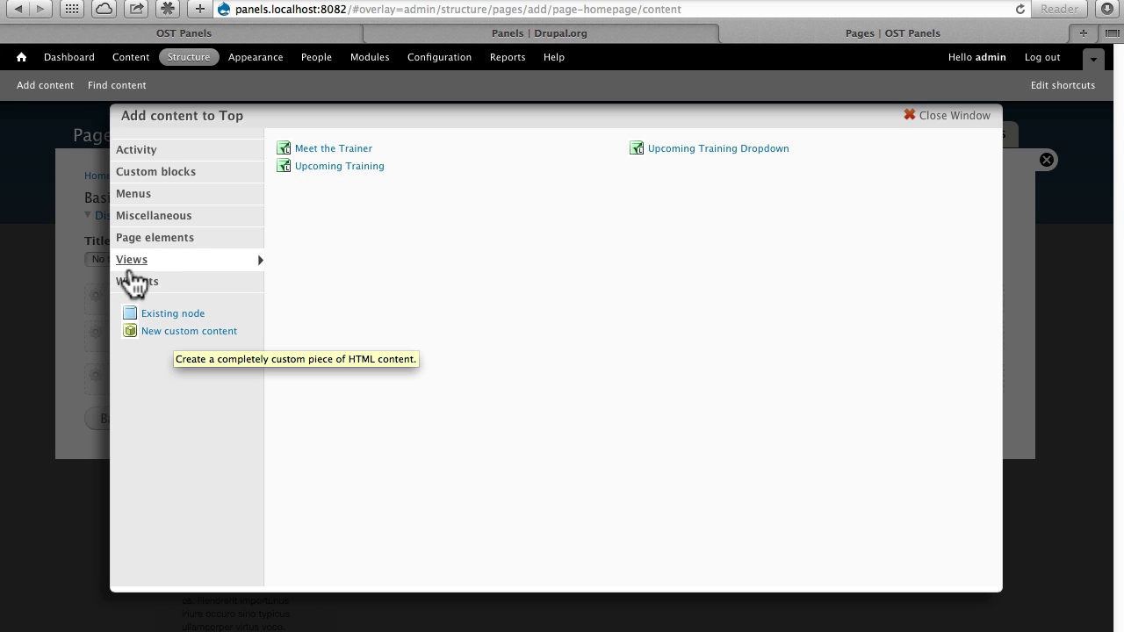
pyautogui.click(132, 282)
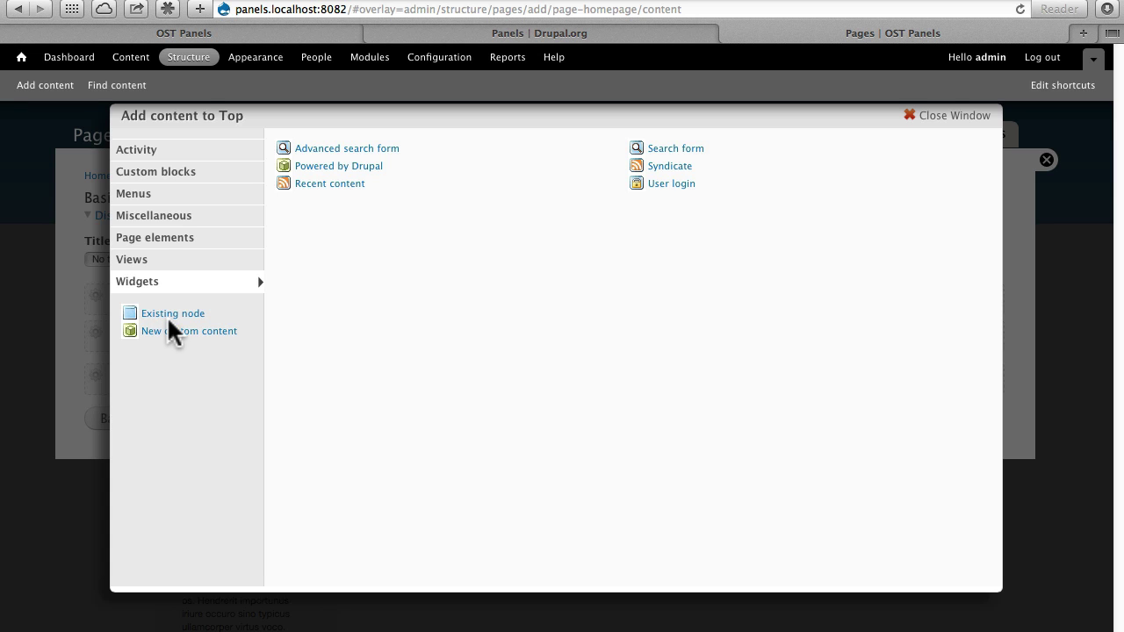
# Add an existing node to the Top region, choosing the node Welcome to the Panels Tutorial
pyautogui.click(172, 316)
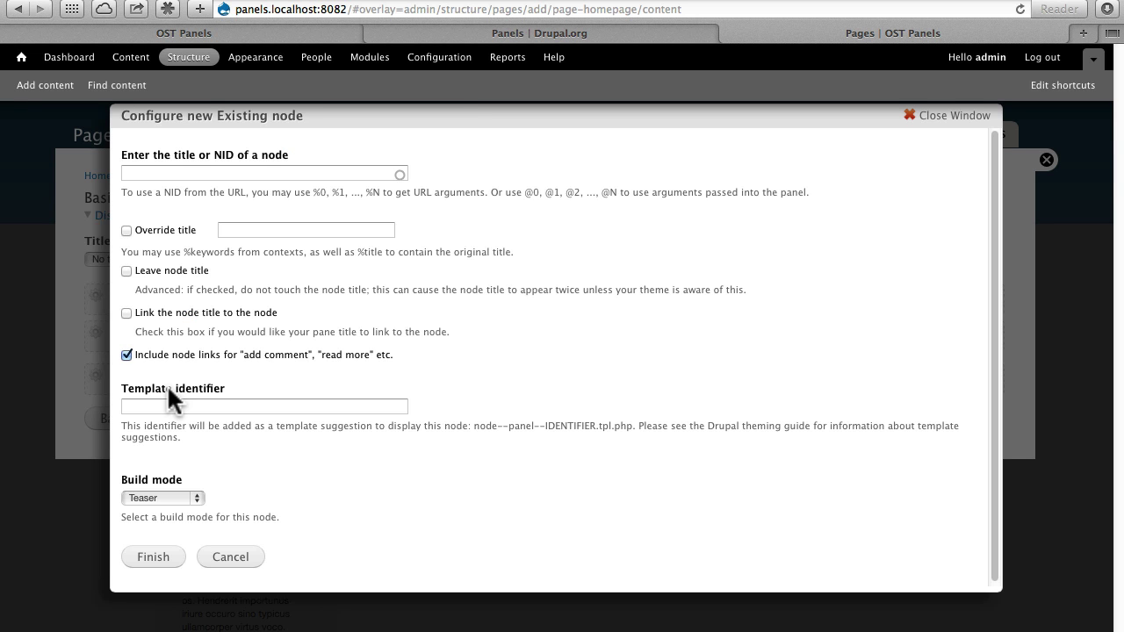
pyautogui.click(154, 174)
pyautogui.write('w')
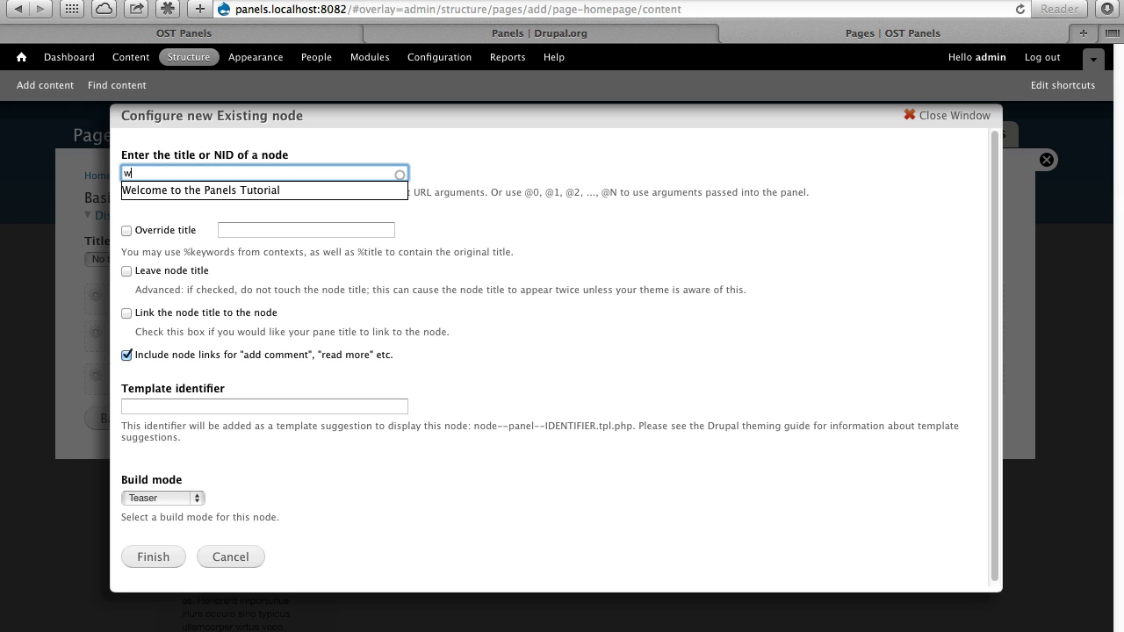
pyautogui.click(159, 191)
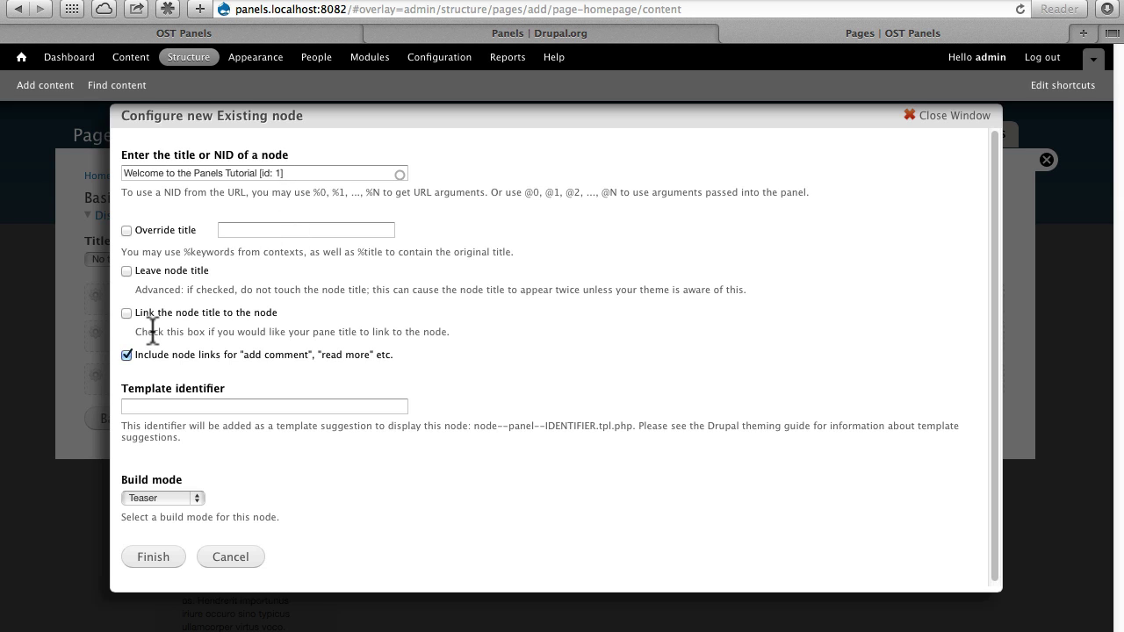
# Set the node's build mode to Full content, exclude the node links and finish adding it to the Top region
pyautogui.scroll(-1, 161, 332)
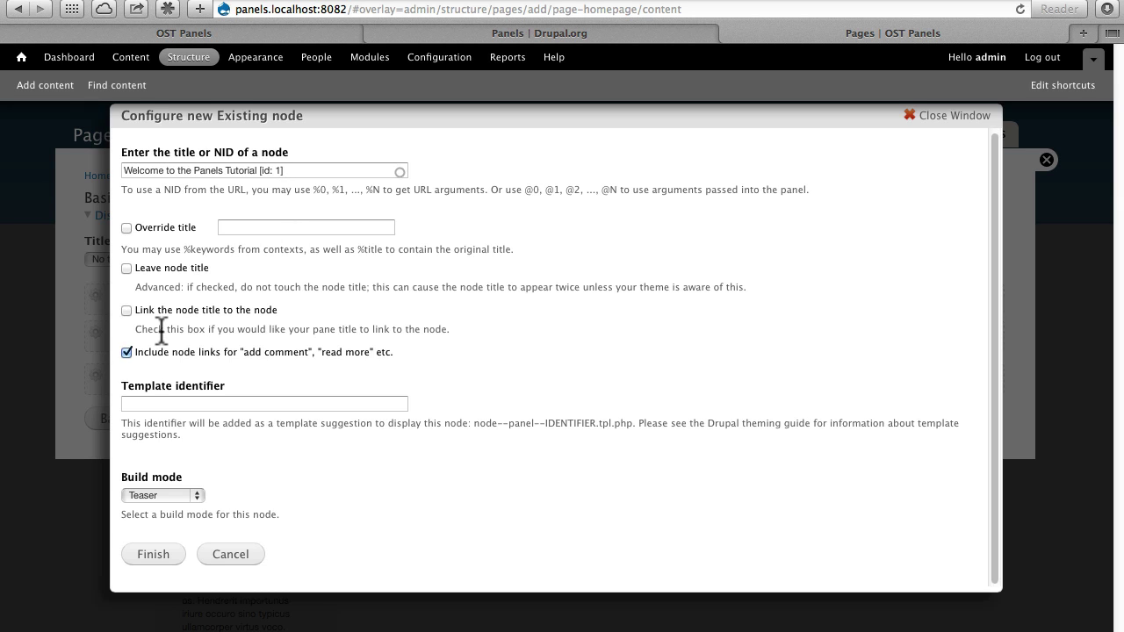
pyautogui.click(144, 499)
pyautogui.click(140, 477)
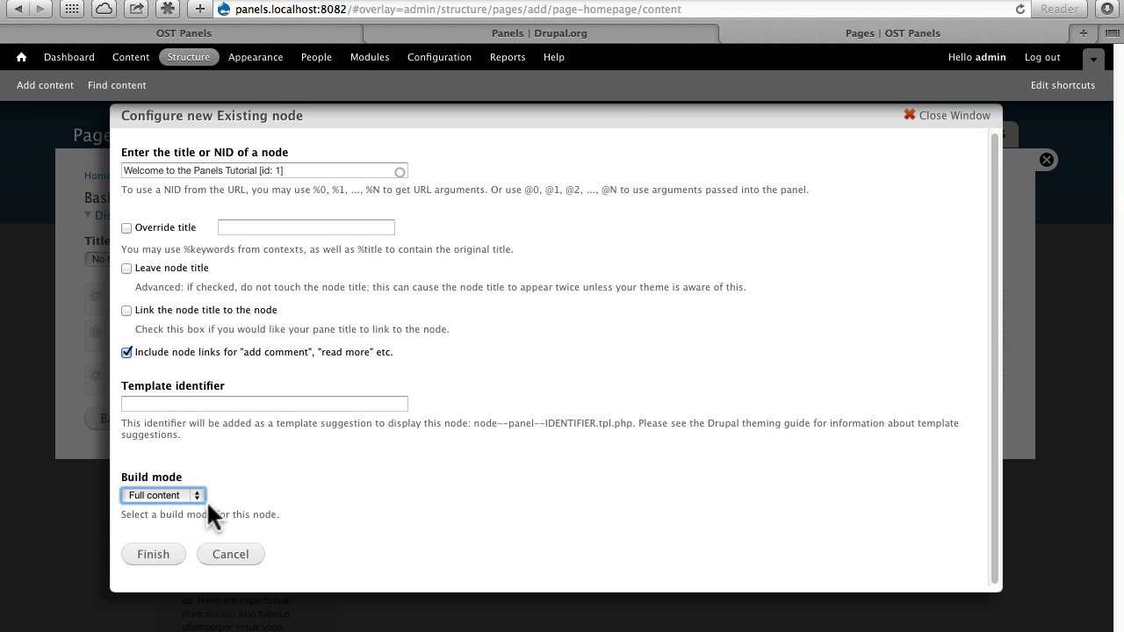
pyautogui.scroll(1, 202, 517)
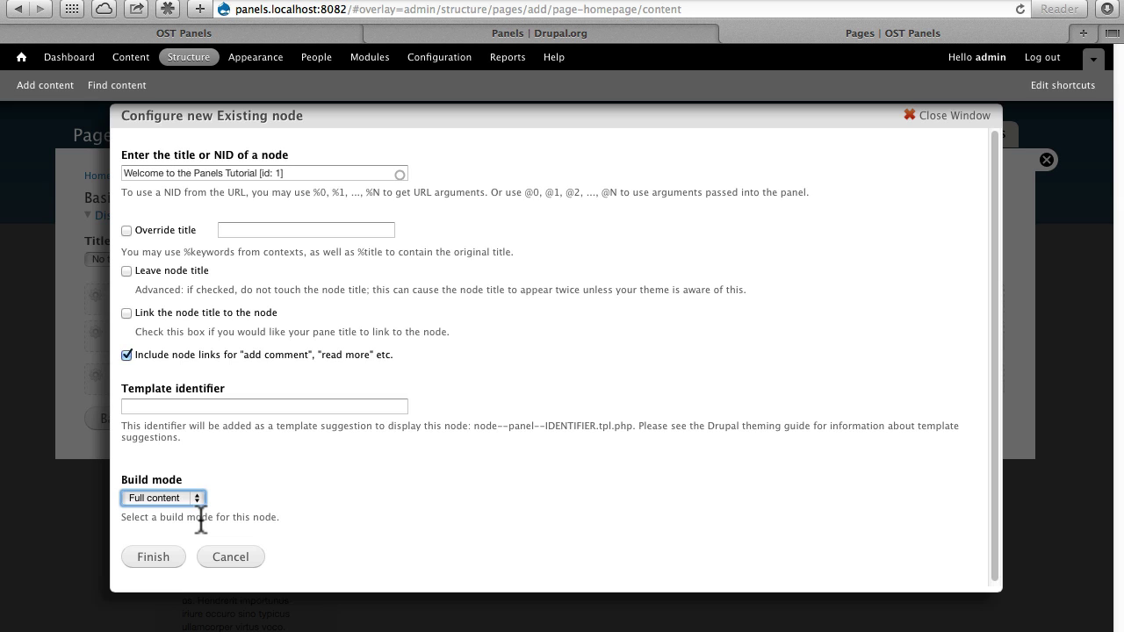
pyautogui.click(126, 356)
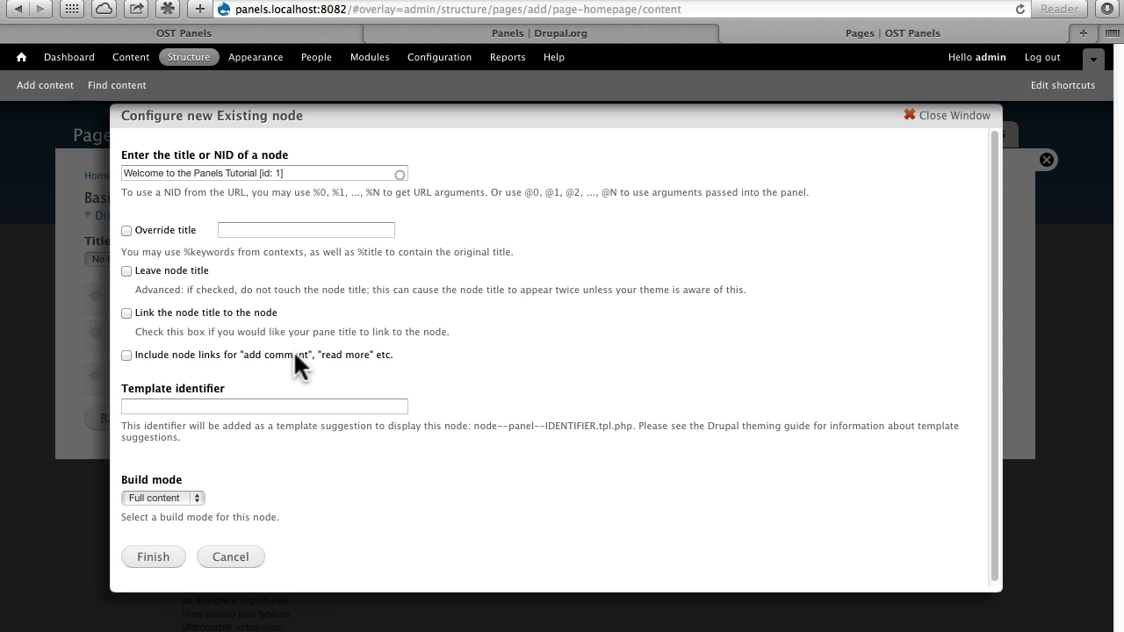
pyautogui.click(147, 559)
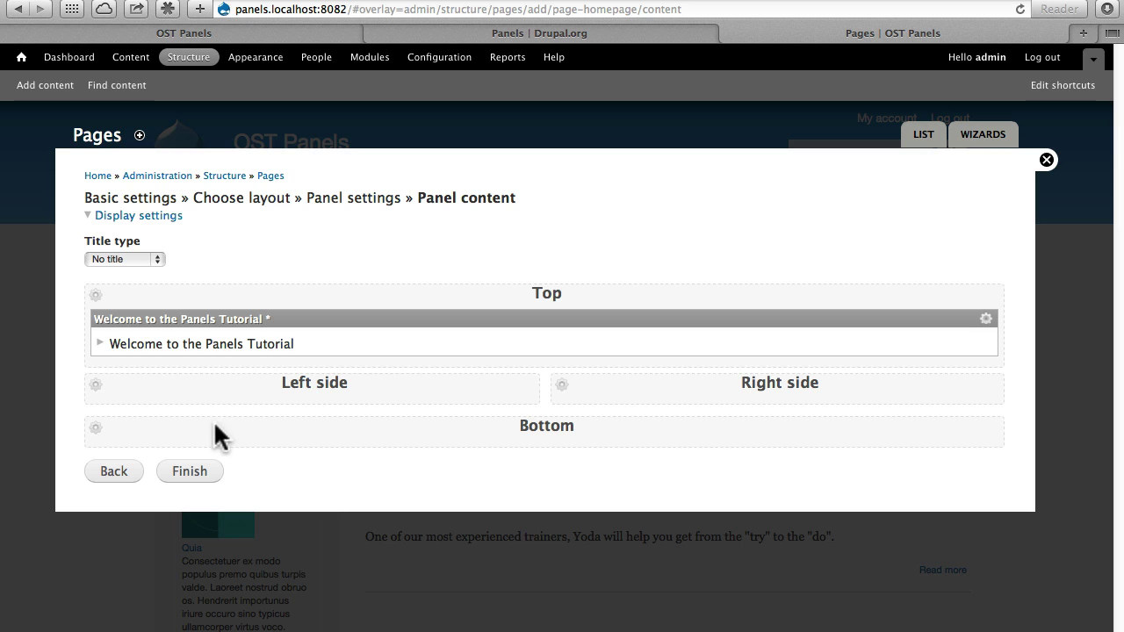
# Add the Meet the Trainer view to the Left side region using the Master display and its default settings
pyautogui.click(96, 386)
pyautogui.click(110, 391)
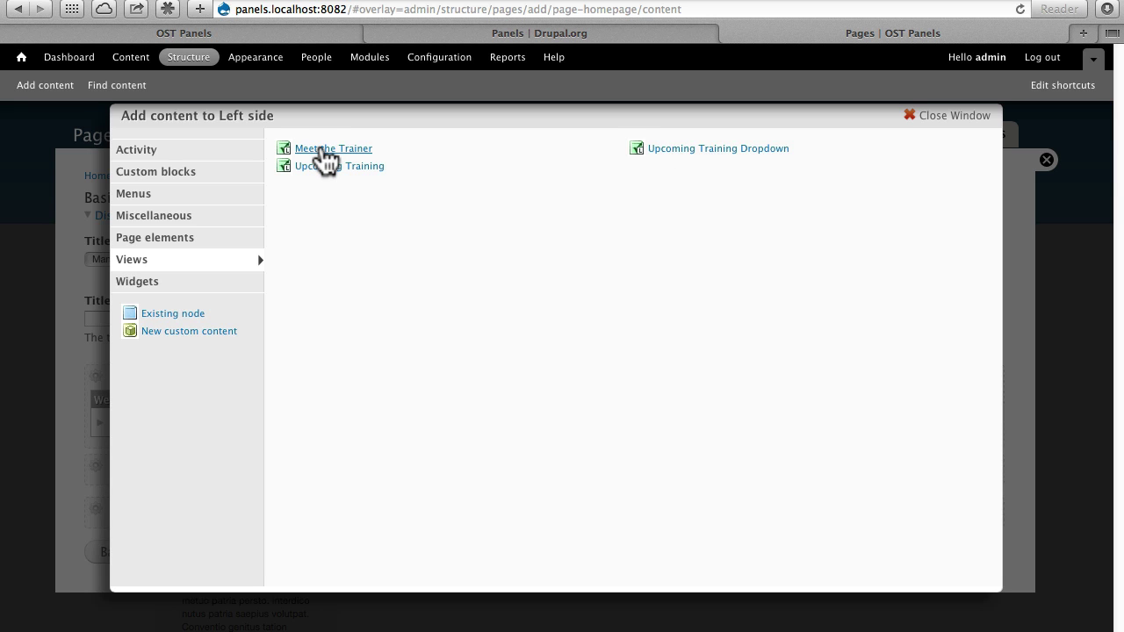
pyautogui.click(322, 151)
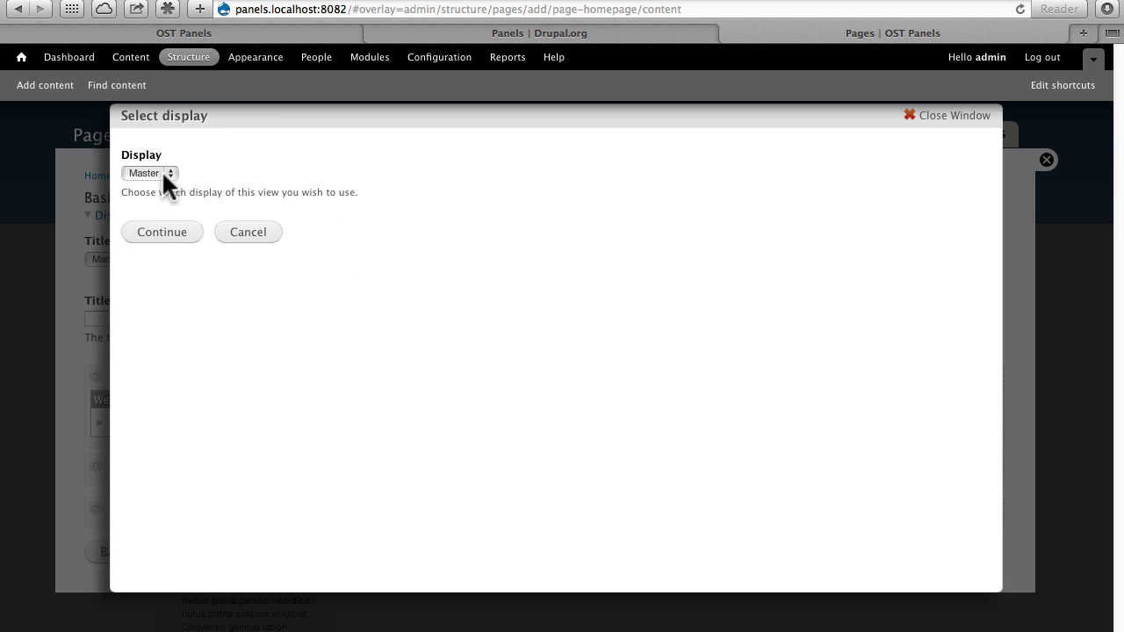
pyautogui.click(162, 234)
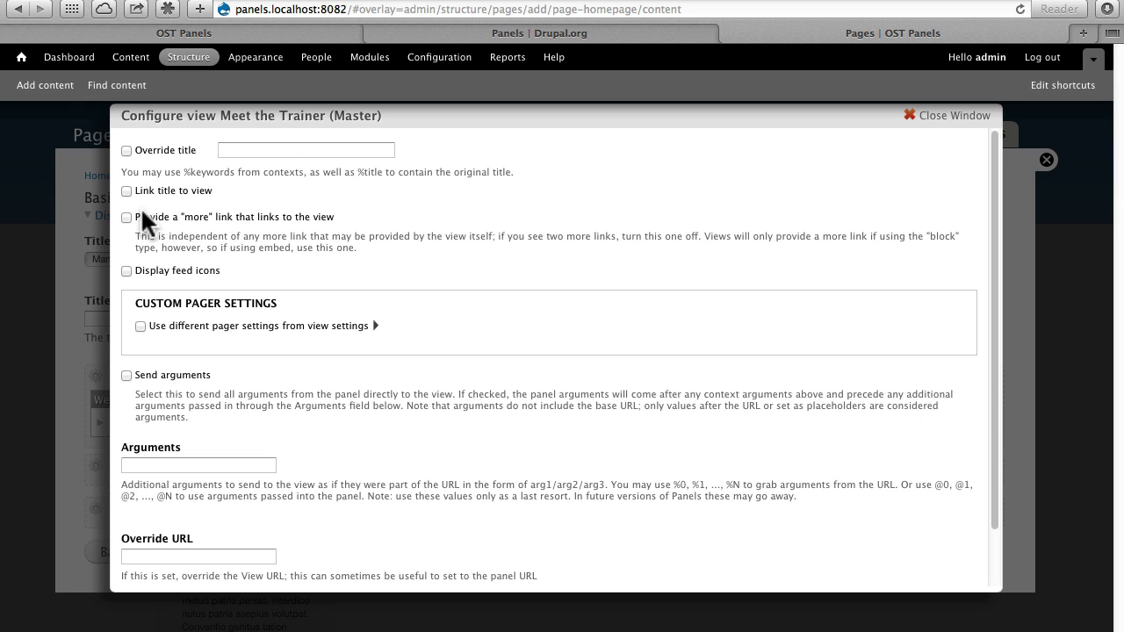
pyautogui.scroll(-3, 154, 327)
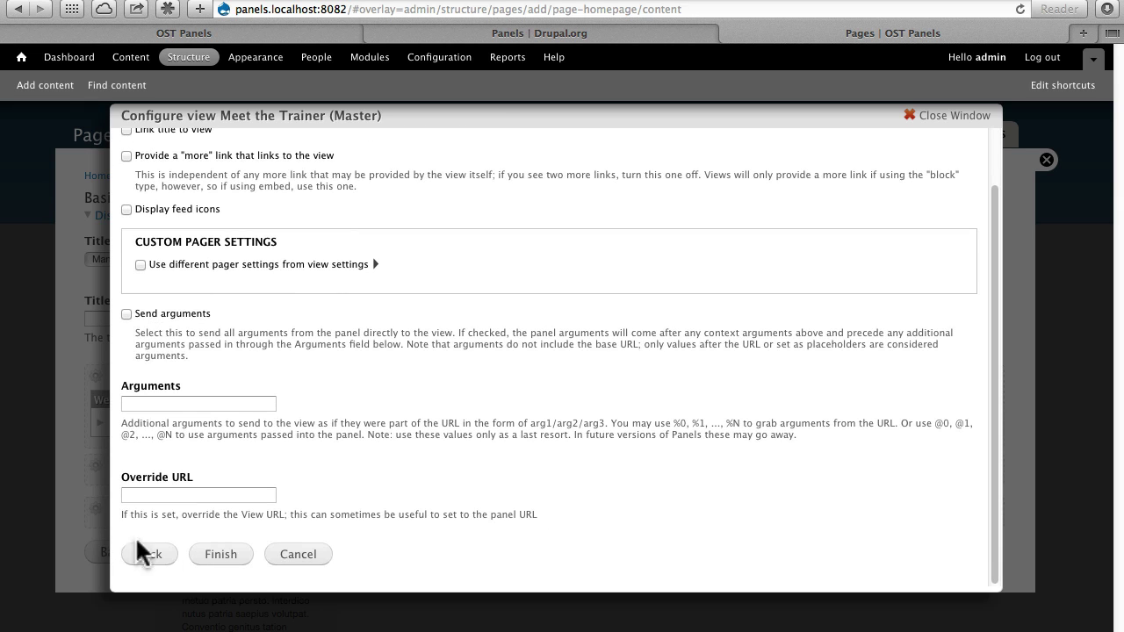
pyautogui.click(220, 557)
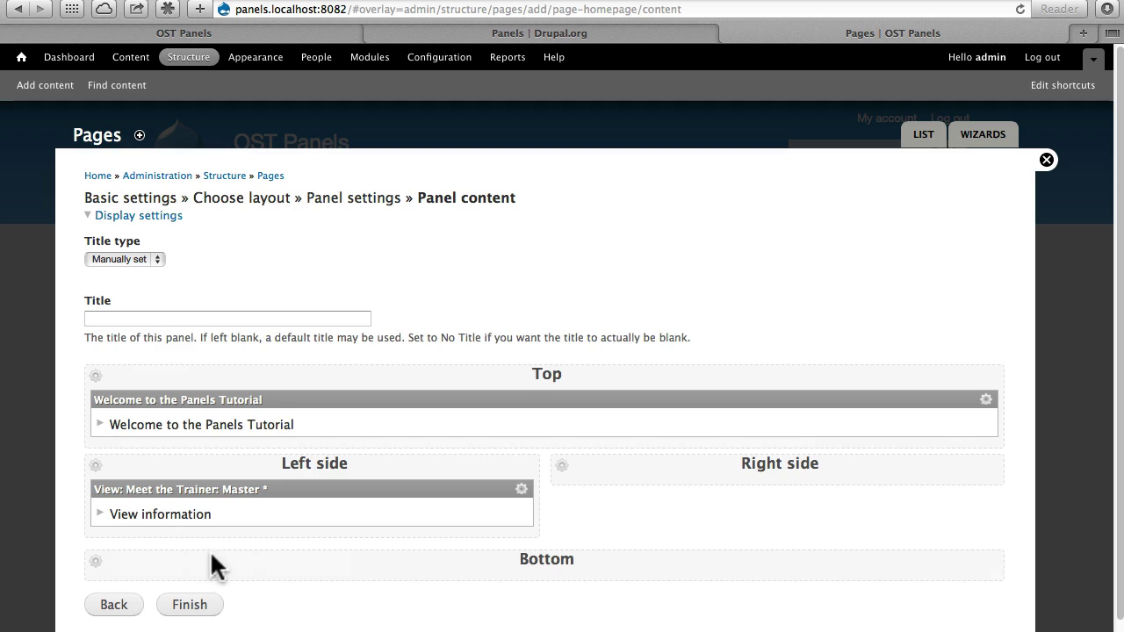
# Add the Upcoming Training Dropdown view to the Left side region using the Master display and default settings
pyautogui.click(95, 464)
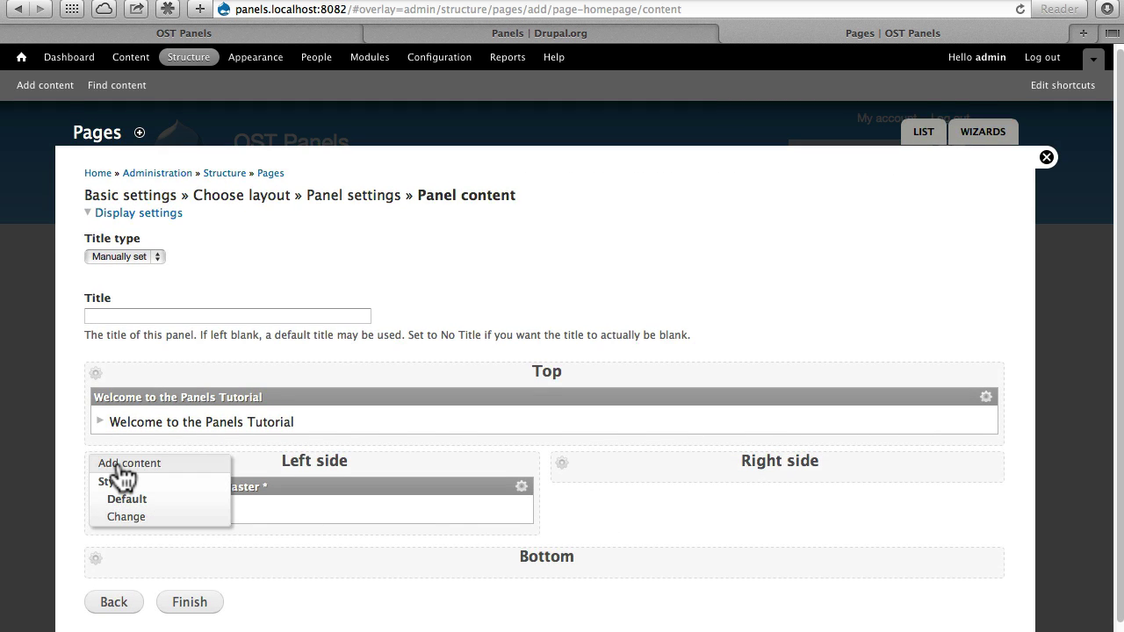
pyautogui.click(119, 462)
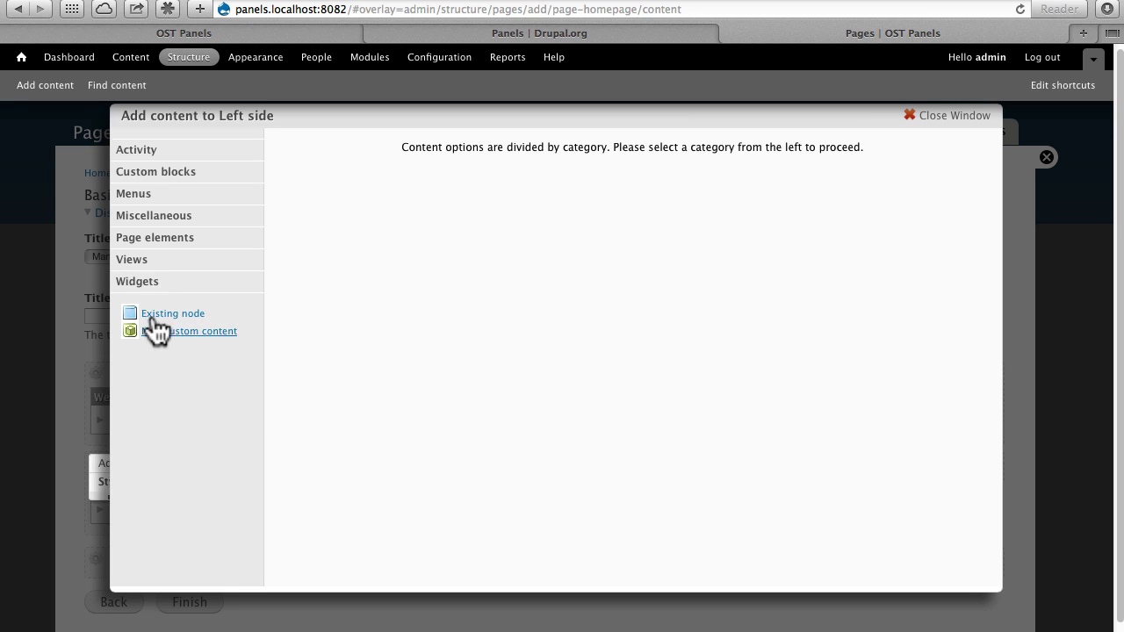
pyautogui.click(132, 260)
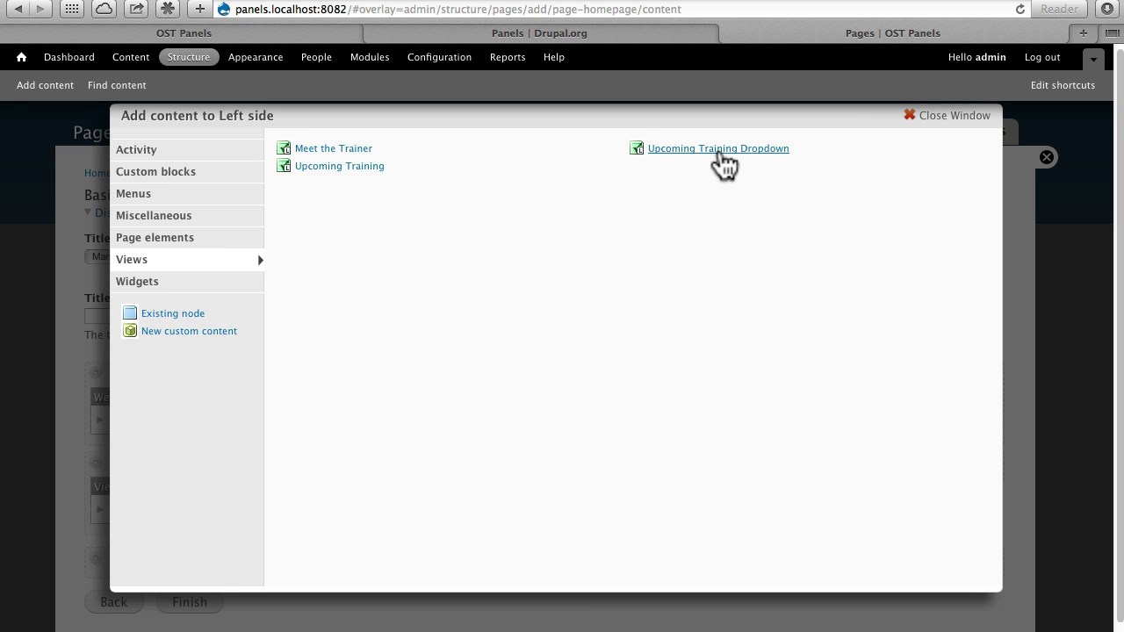
pyautogui.click(720, 151)
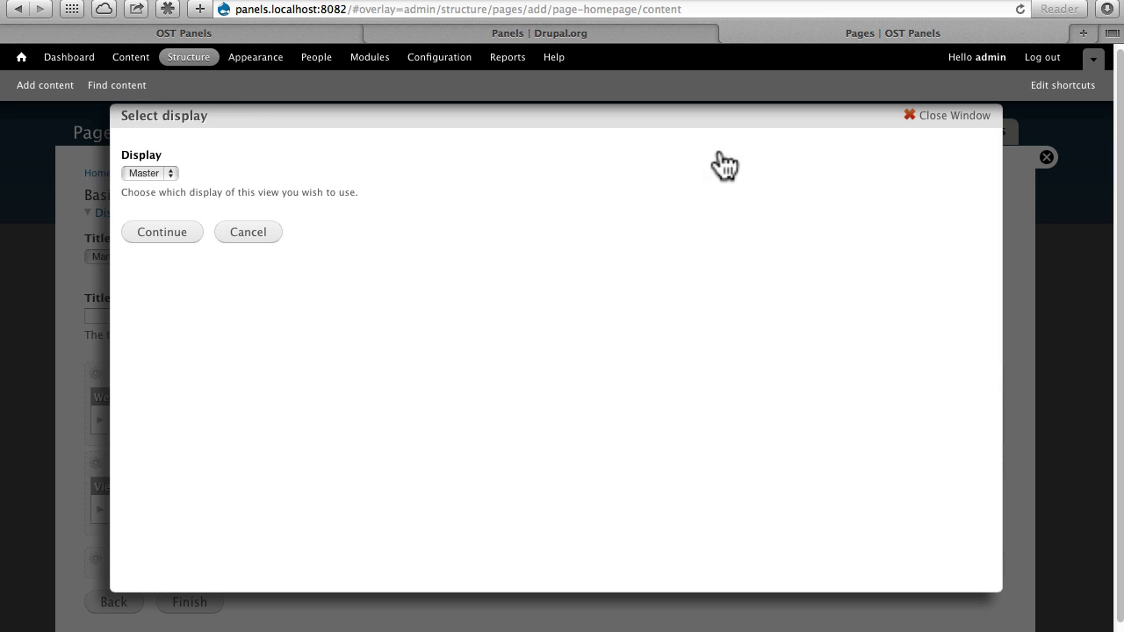
pyautogui.click(156, 232)
pyautogui.scroll(-3, 166, 414)
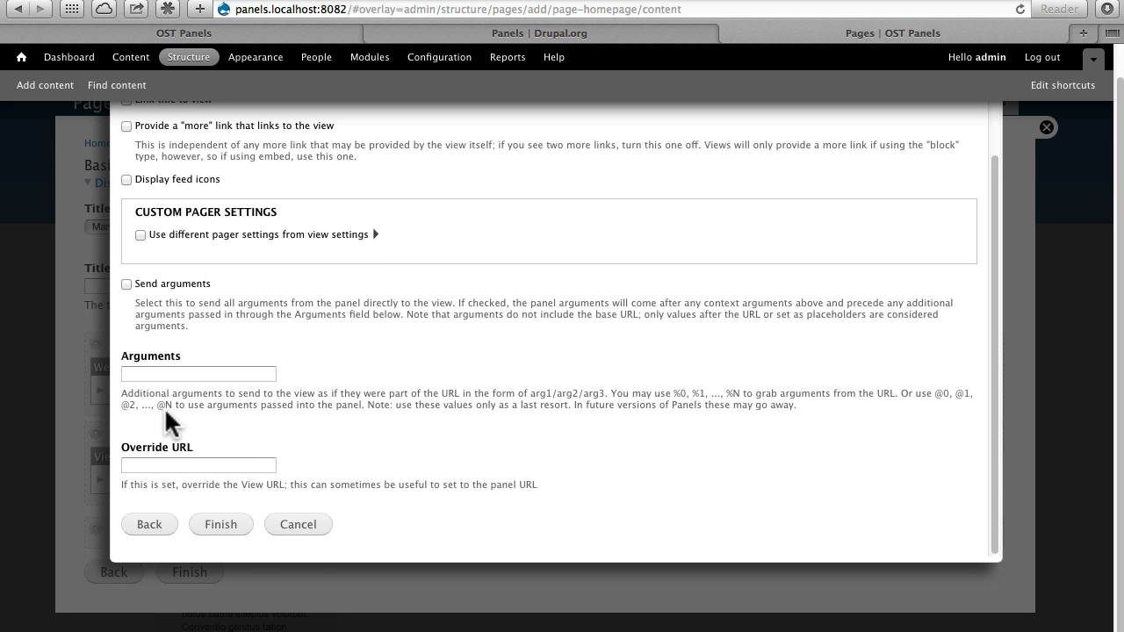
pyautogui.click(212, 525)
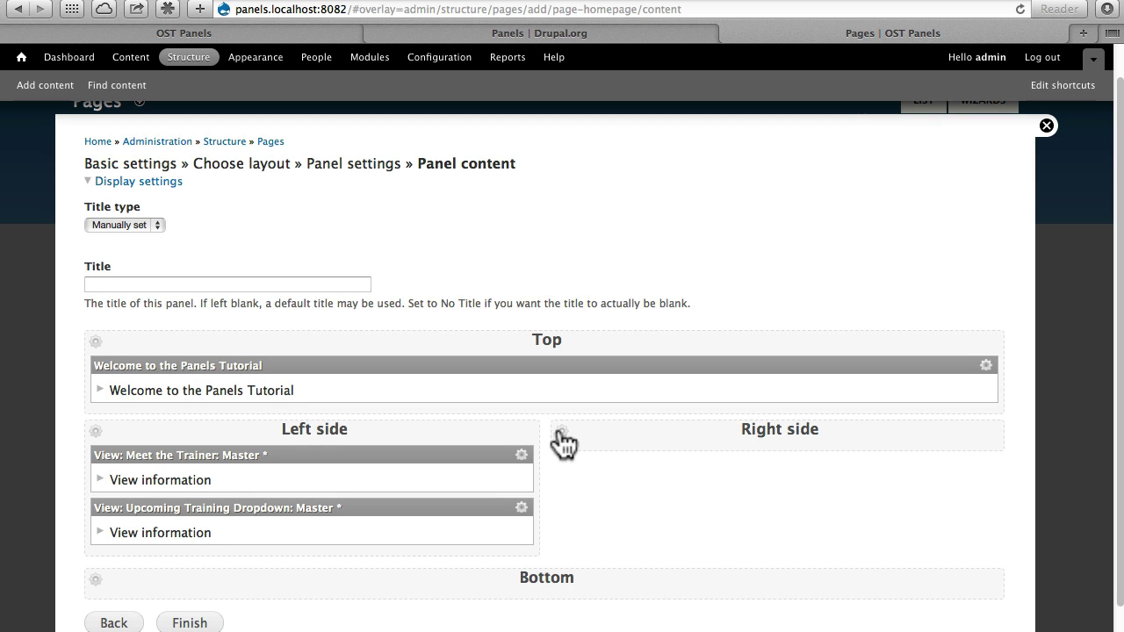
# Add the Upcoming Training view to the Right side region using the Page display and default settings
pyautogui.click(565, 433)
pyautogui.click(581, 432)
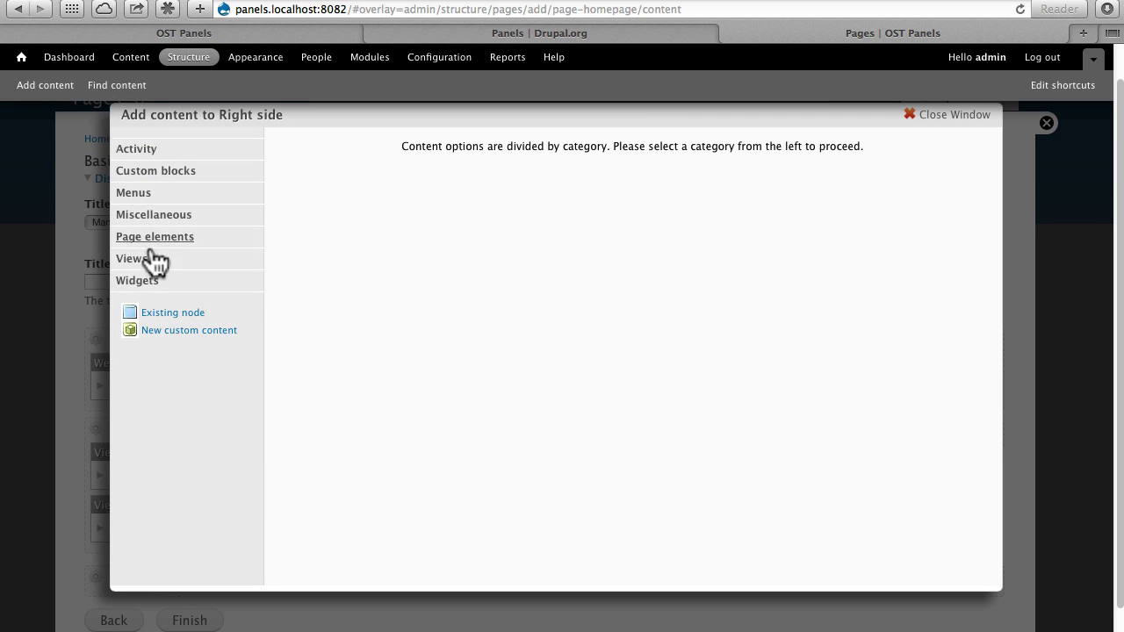
pyautogui.click(129, 262)
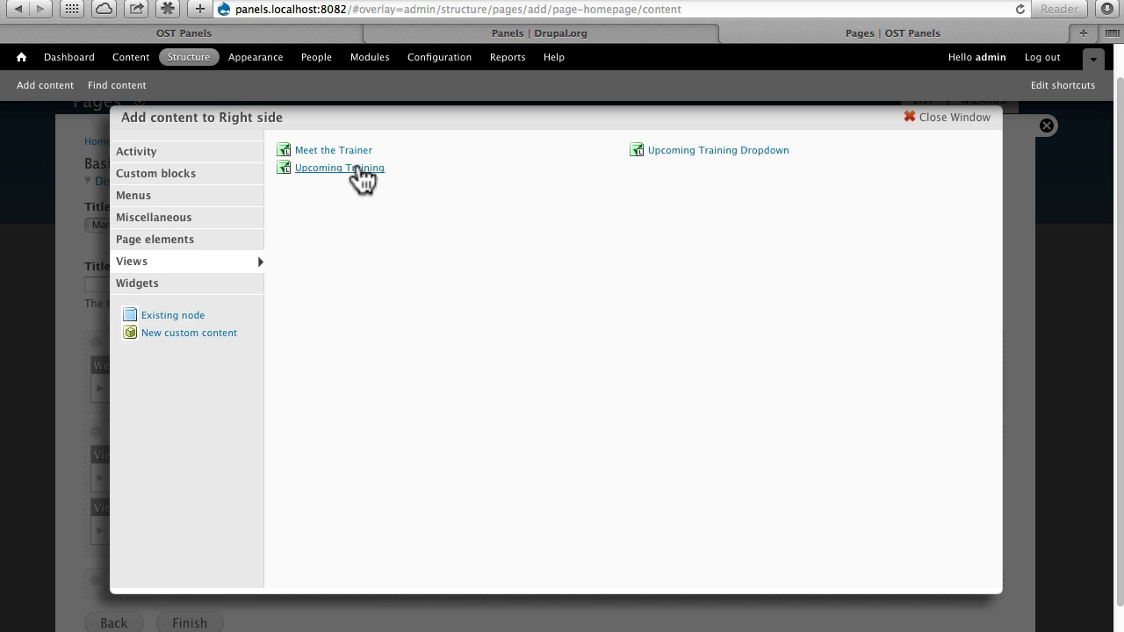
pyautogui.click(361, 169)
pyautogui.click(166, 235)
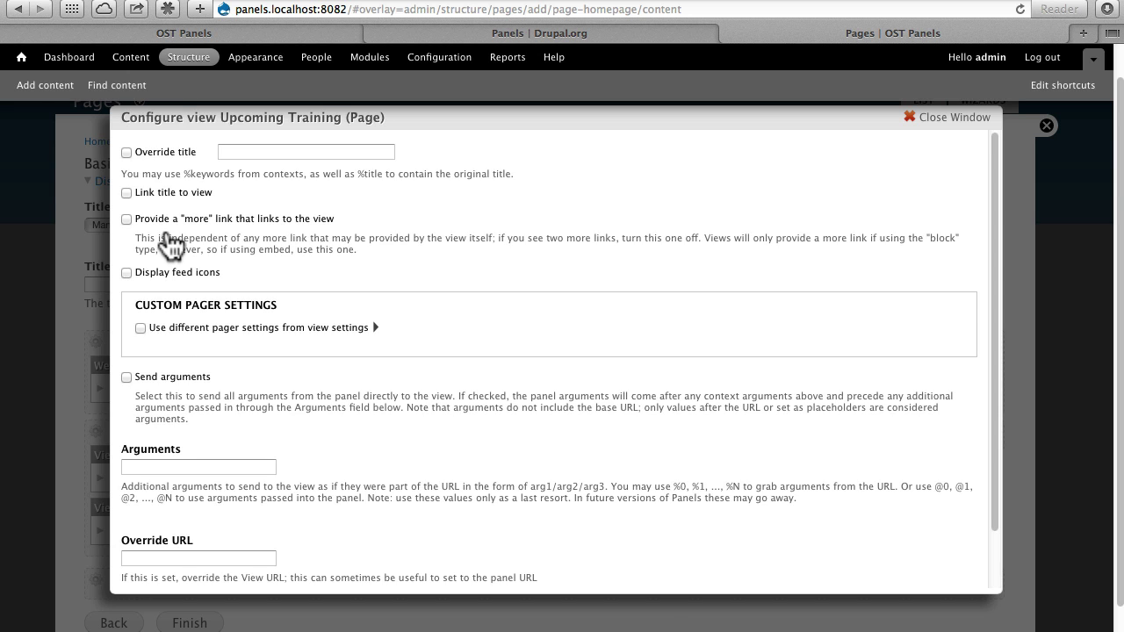
pyautogui.scroll(-3, 170, 242)
pyautogui.click(220, 510)
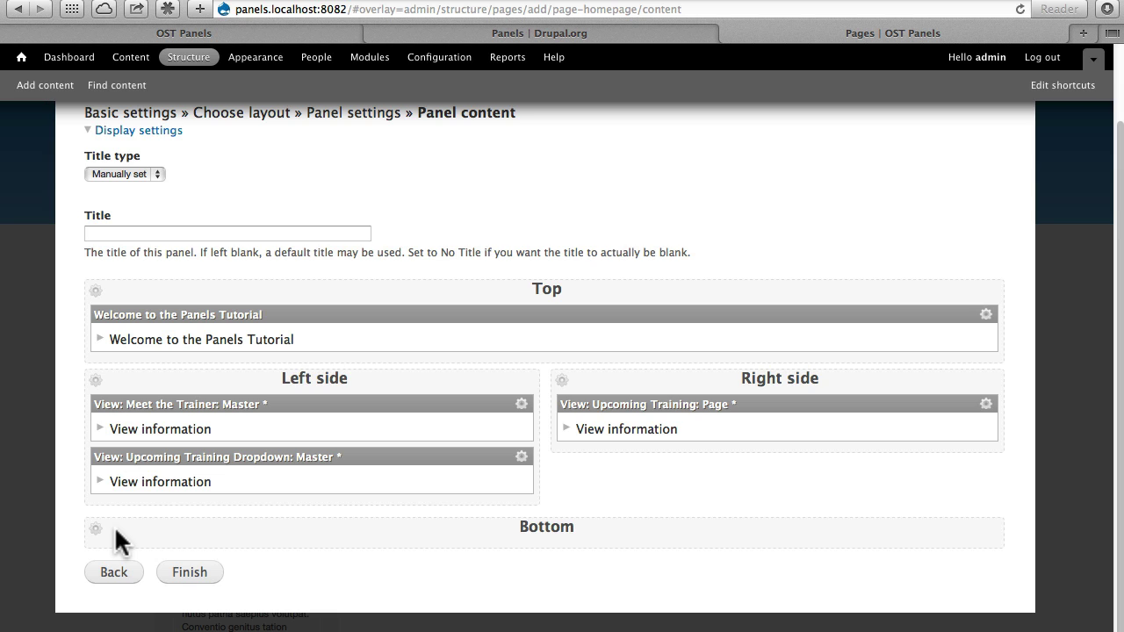
# Finish the panel content setup and save the new page
pyautogui.click(190, 573)
pyautogui.scroll(-3, 36, 558)
pyautogui.scroll(-4, 37, 558)
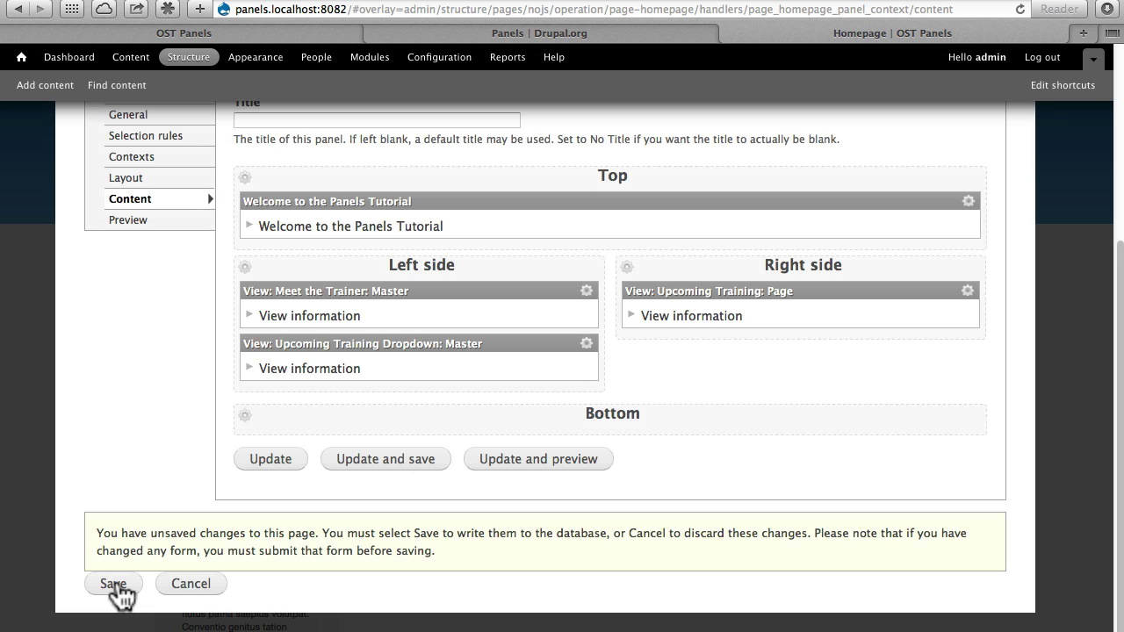
pyautogui.click(112, 584)
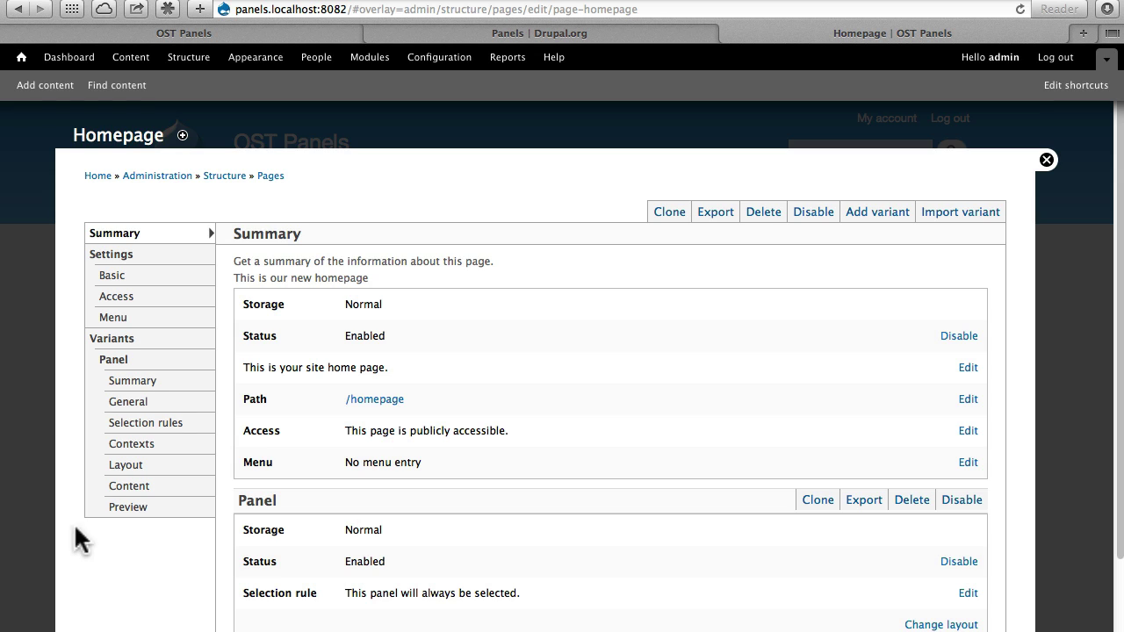
# Set the panel variant's administrative title to Homepage in its general settings, then update and save
pyautogui.click(129, 401)
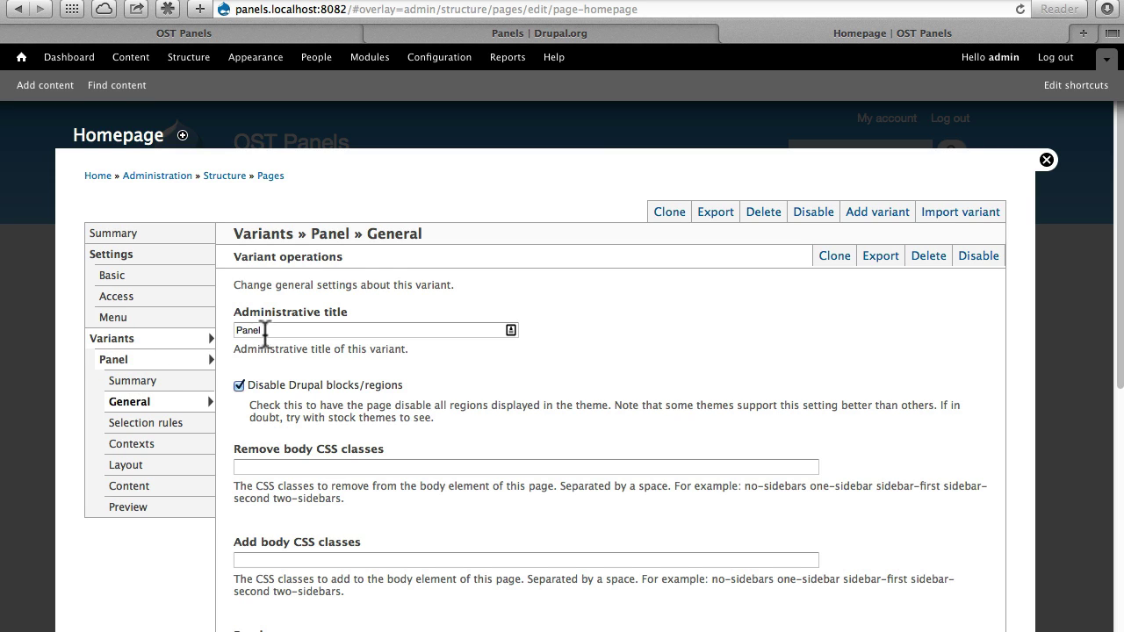
pyautogui.moveTo(263, 330); pyautogui.dragTo(228, 330)
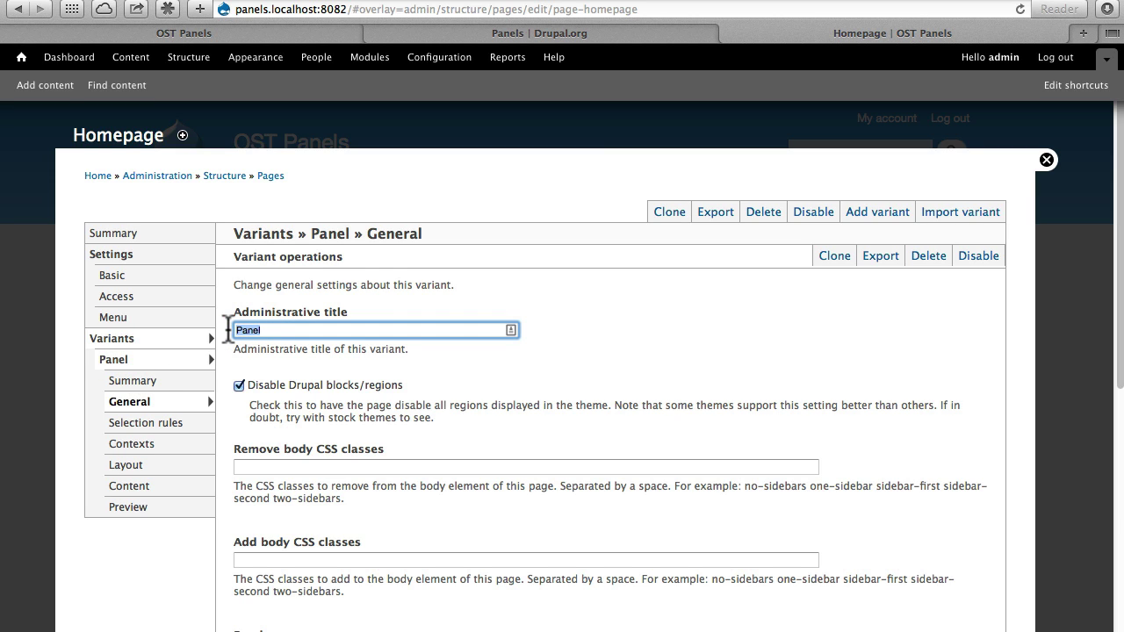
pyautogui.write('Homepage')
pyautogui.scroll(-10, 226, 347)
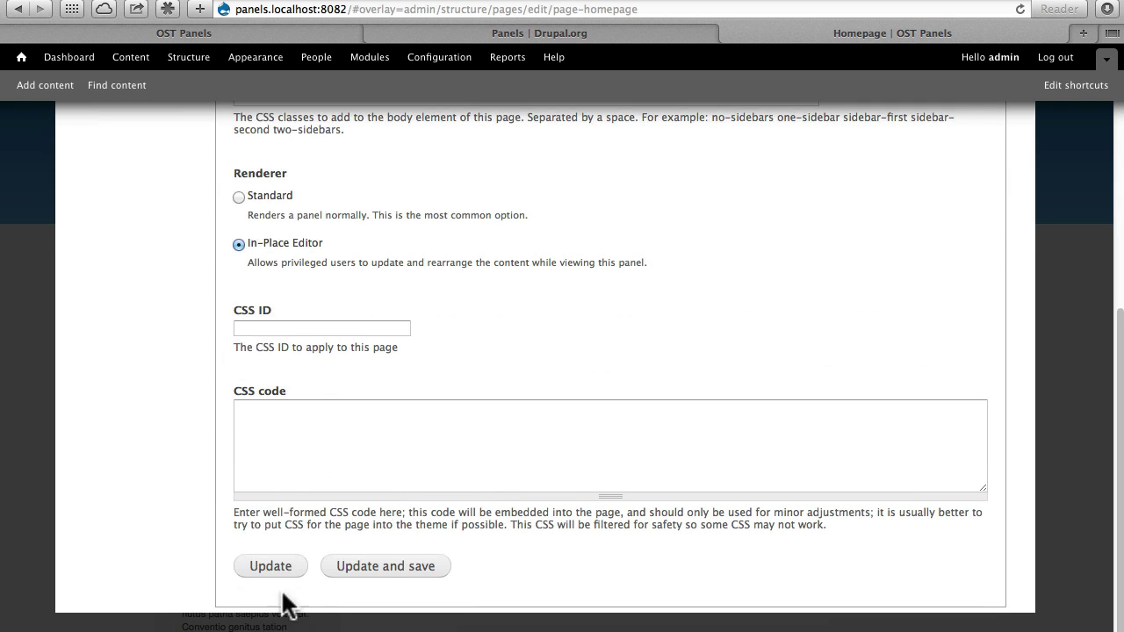
pyautogui.click(384, 568)
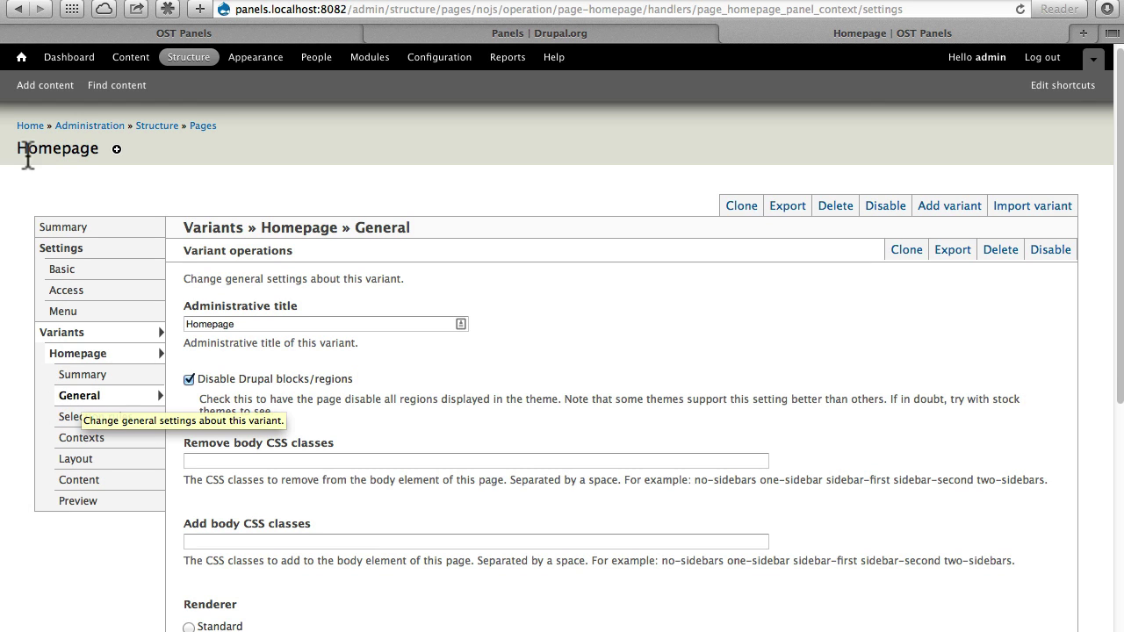
# Open the site's home page and examine its title, welcome text, trainer block and training listings
pyautogui.click(27, 129)
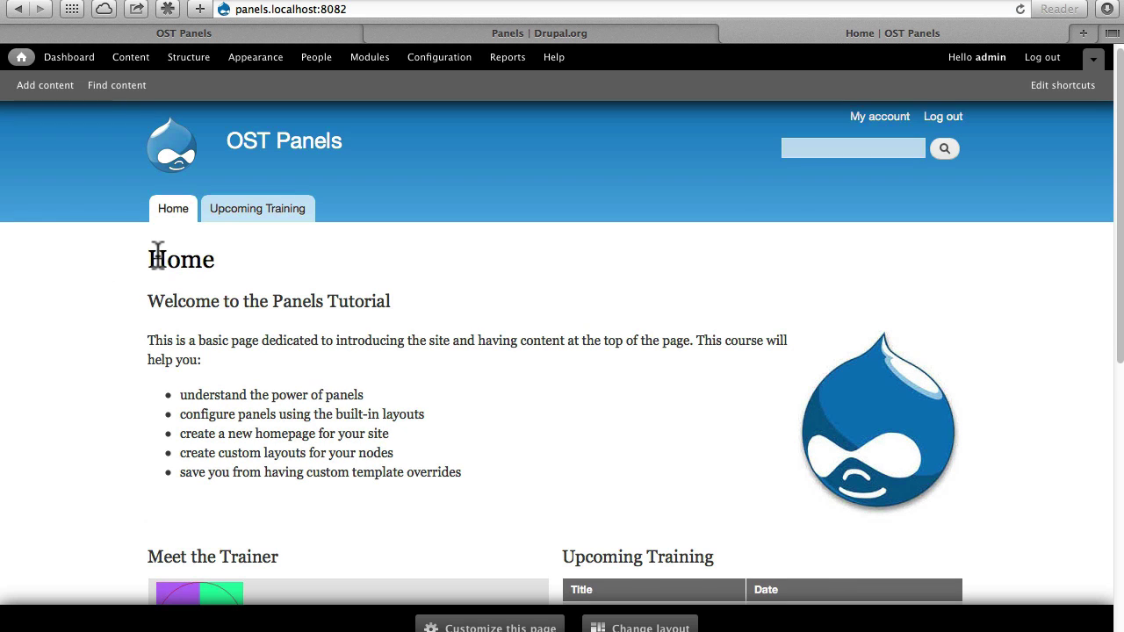
pyautogui.moveTo(151, 260); pyautogui.dragTo(216, 259)
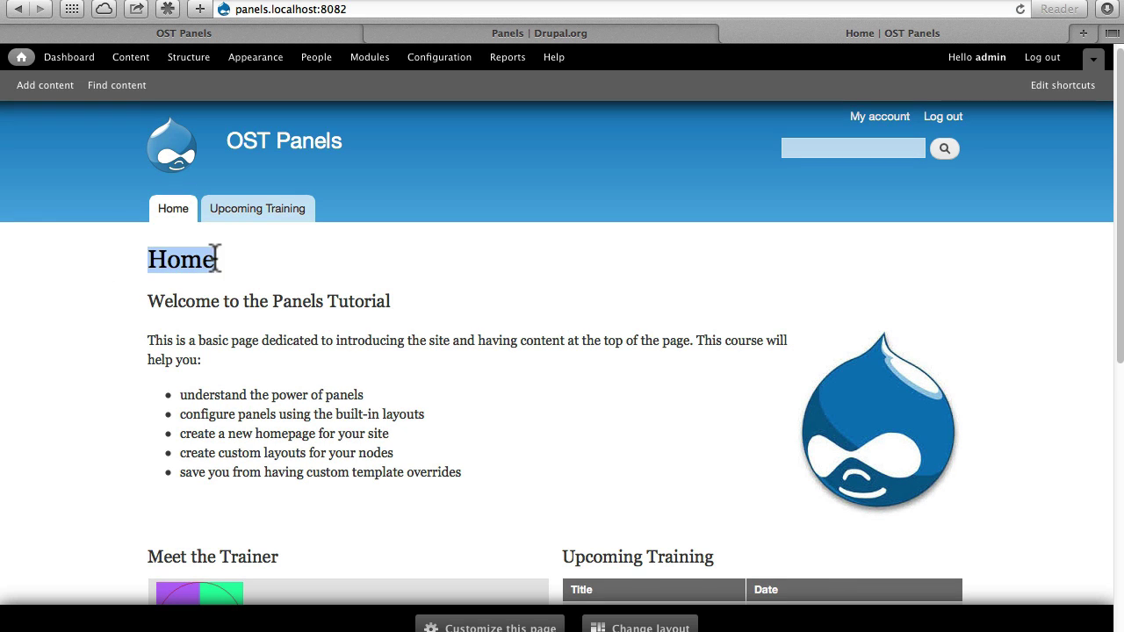
pyautogui.click(70, 285)
pyautogui.scroll(-3, 70, 275)
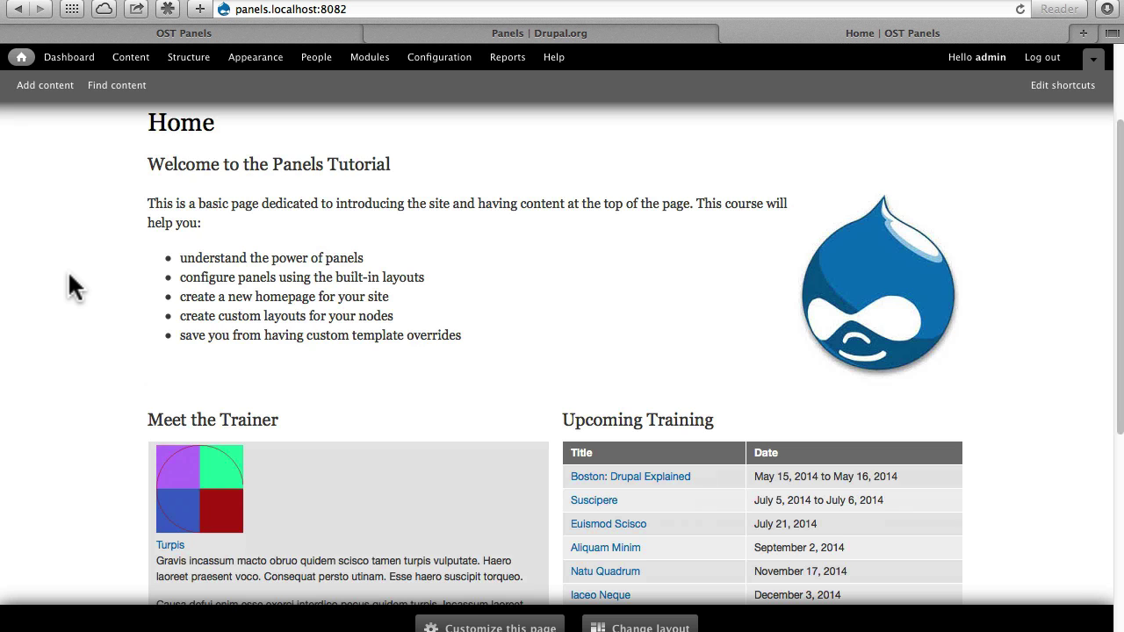
pyautogui.scroll(-7, 71, 286)
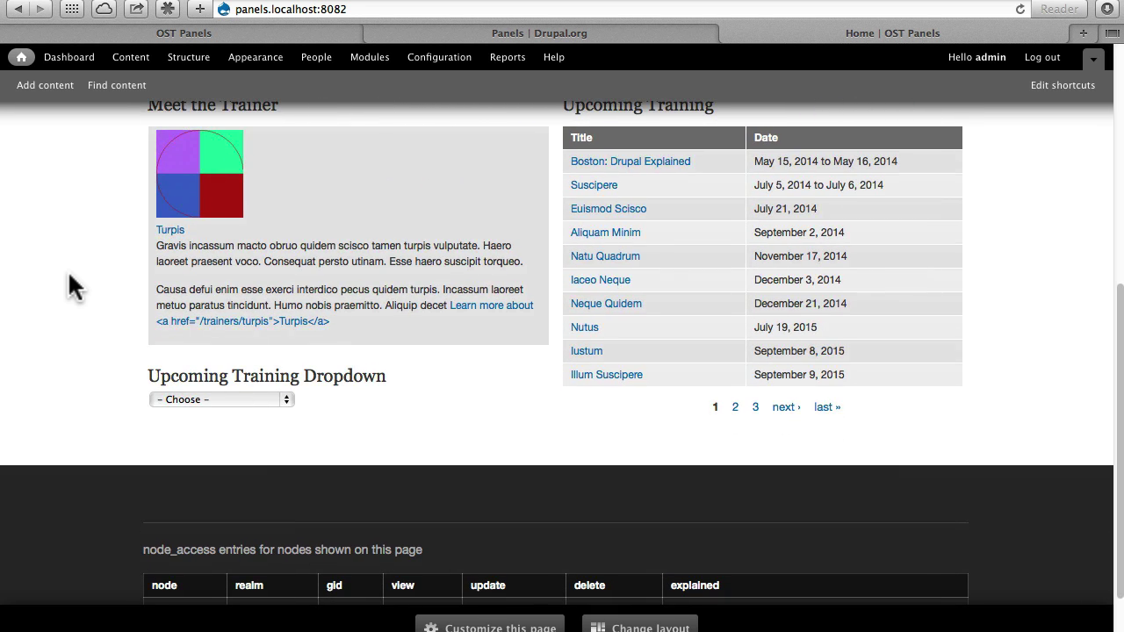
pyautogui.moveTo(434, 163)
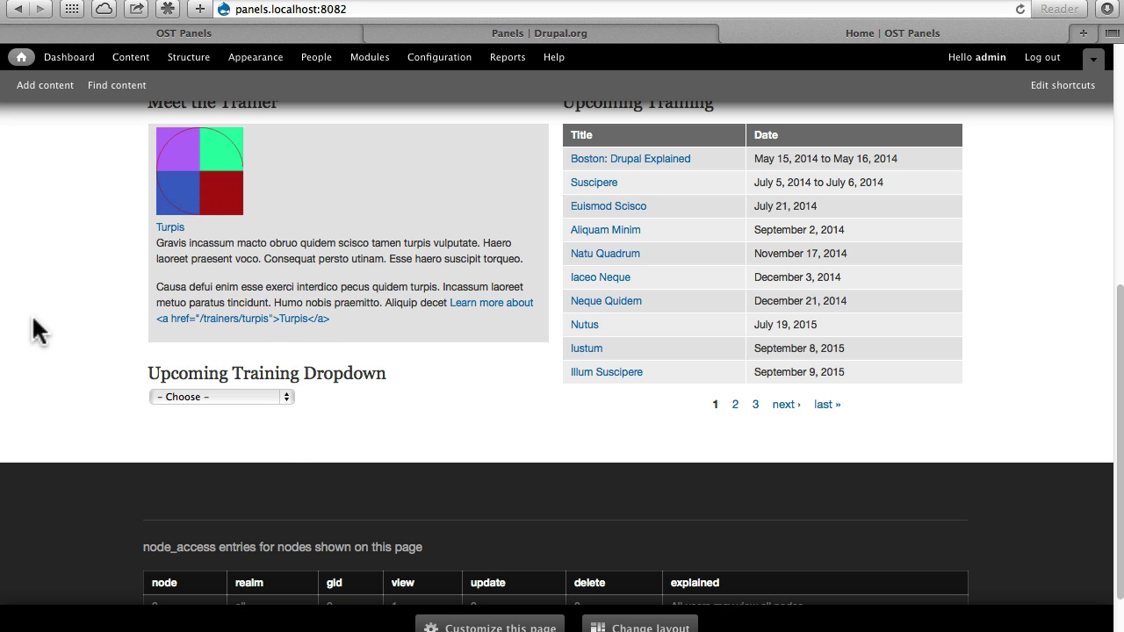
# Test the Upcoming Training Dropdown by choosing Paulatim, and examine the Meet the Trainer block on the home page
pyautogui.click(231, 396)
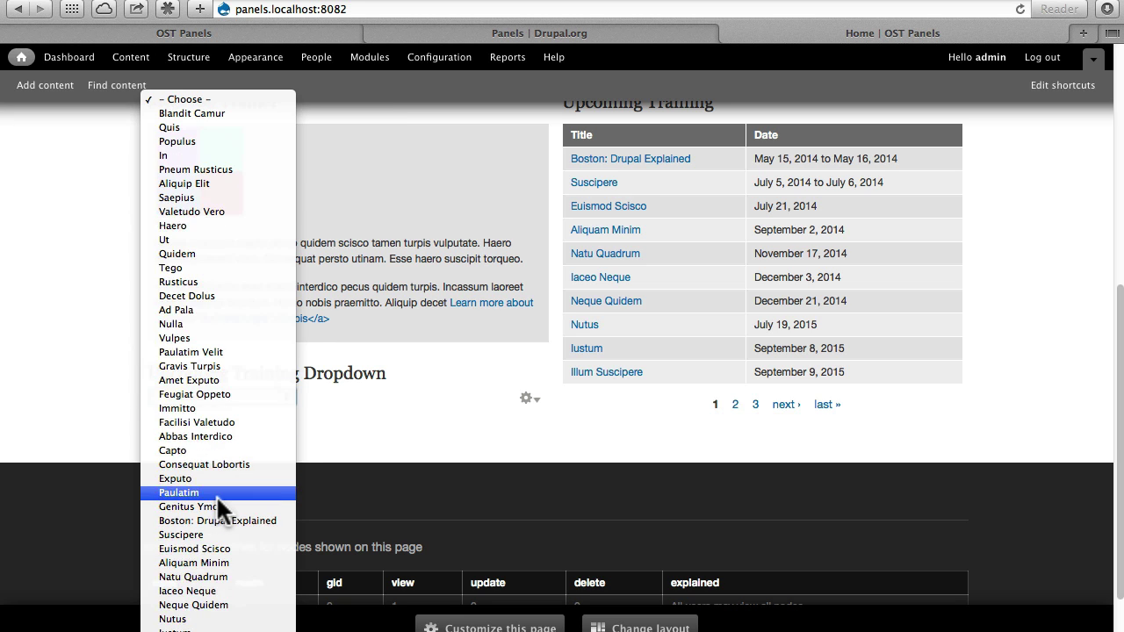
pyautogui.click(216, 494)
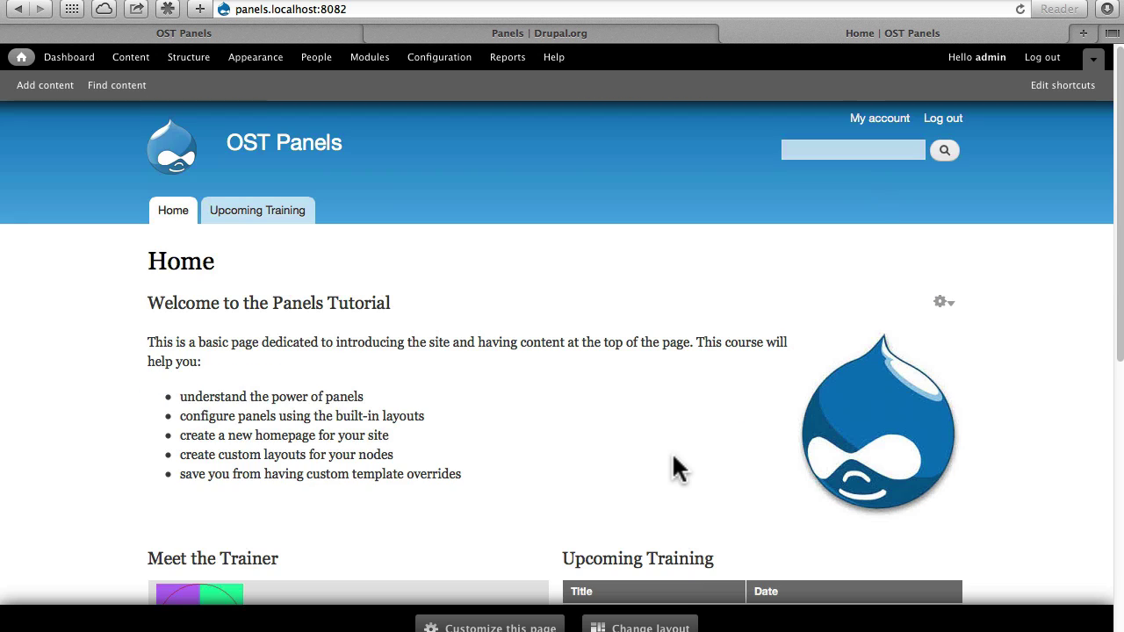
pyautogui.scroll(-5, 673, 457)
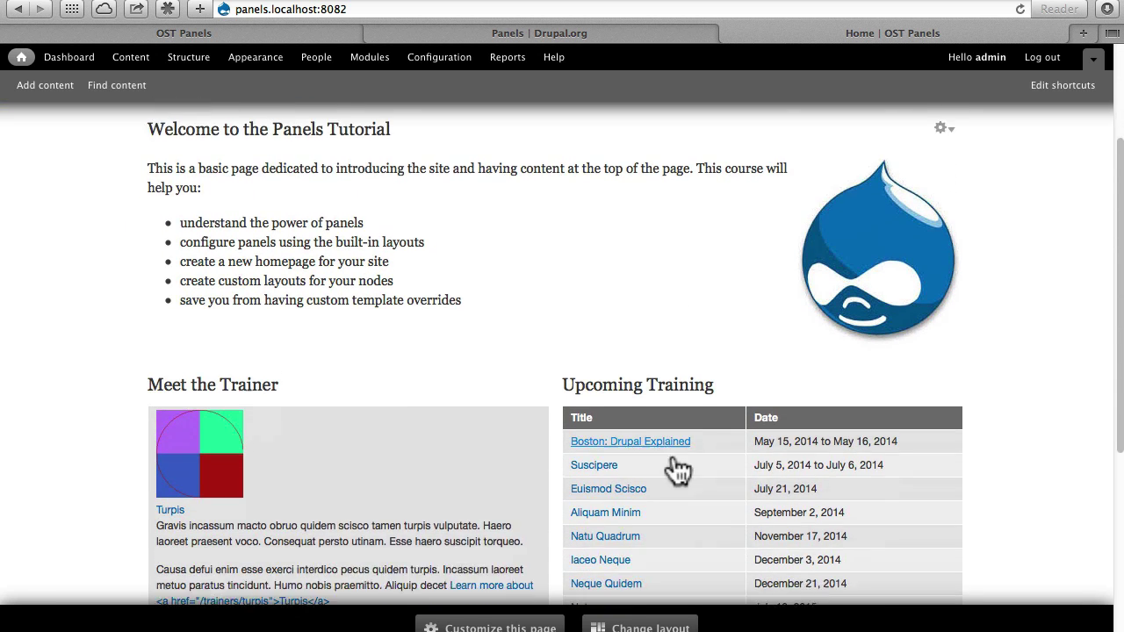
pyautogui.scroll(-1, 675, 465)
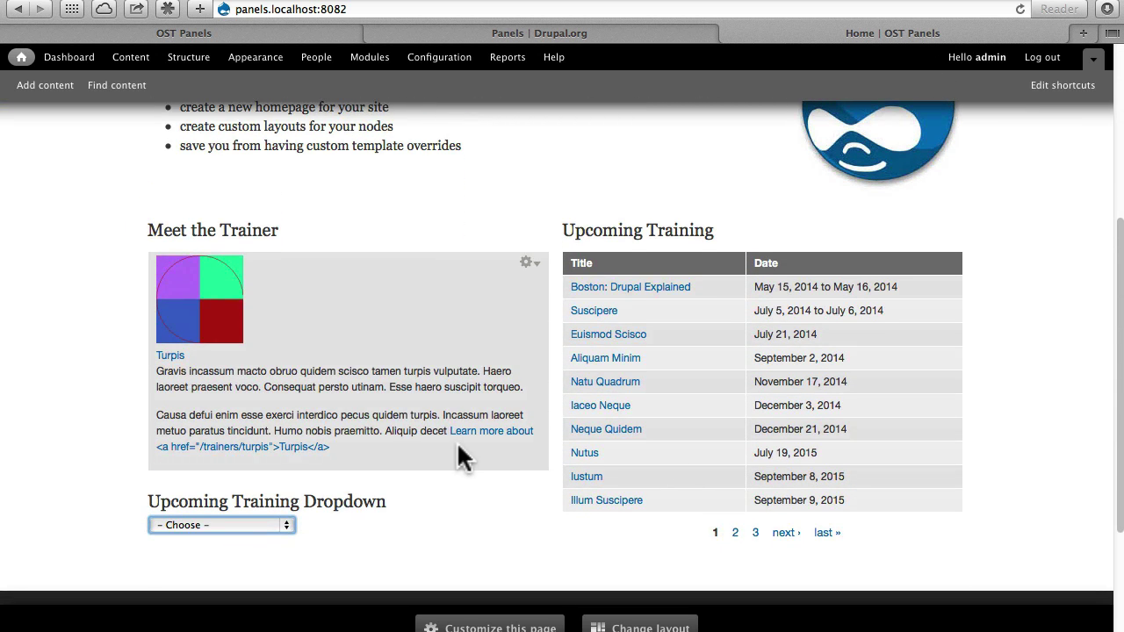
pyautogui.scroll(1, 457, 443)
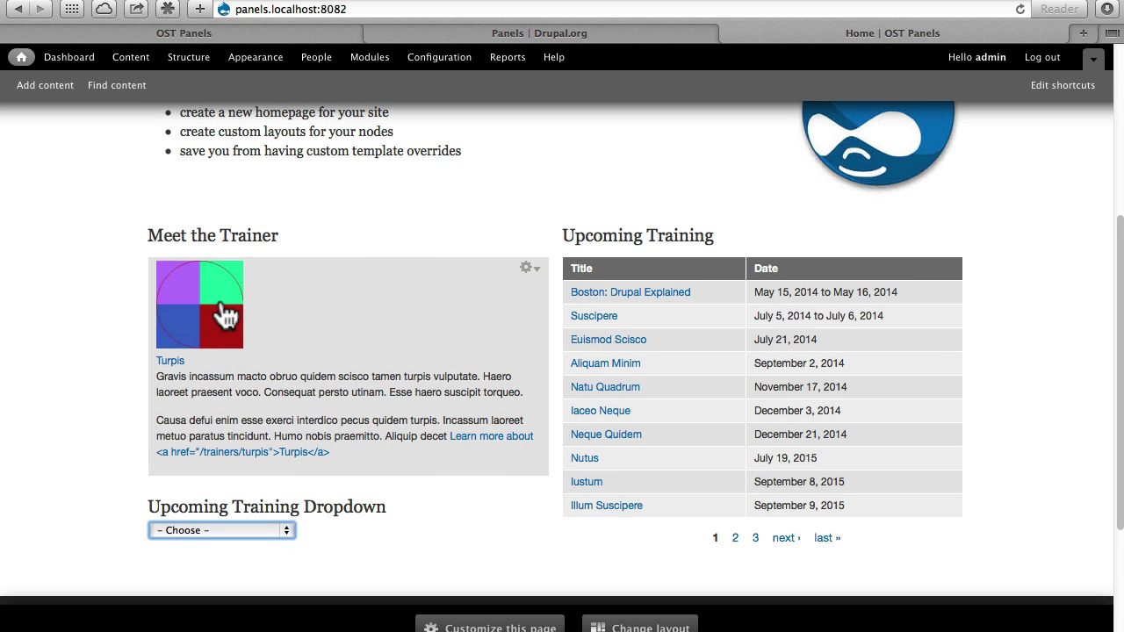
pyautogui.moveTo(195, 336)
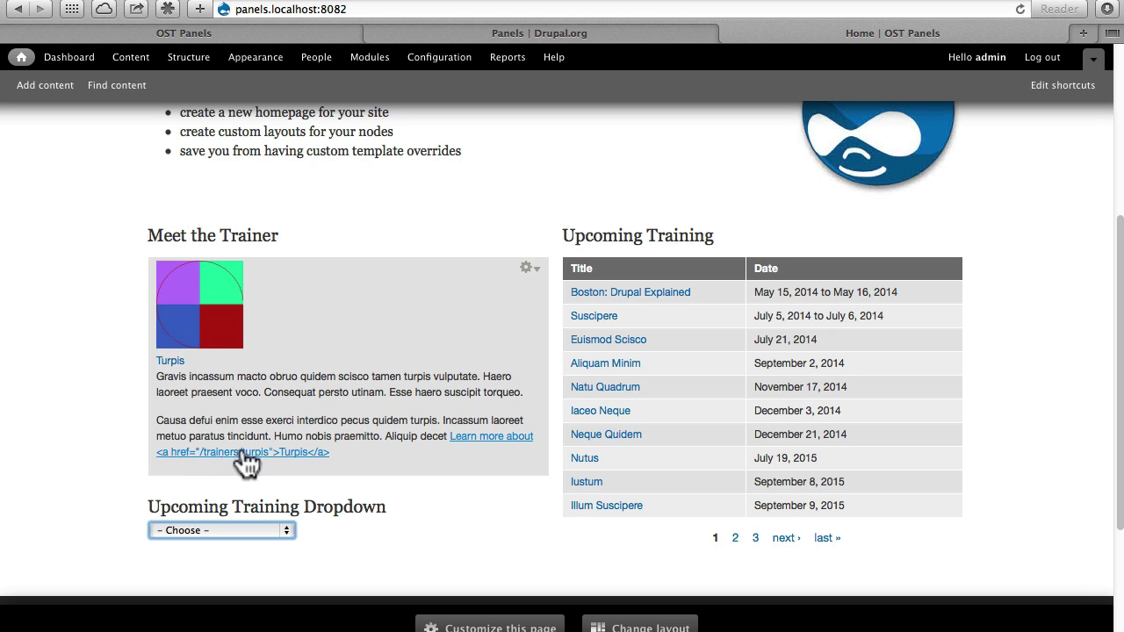
# Open the Meet the Trainer view for editing from its block on the home page and look over its fields
pyautogui.click(528, 269)
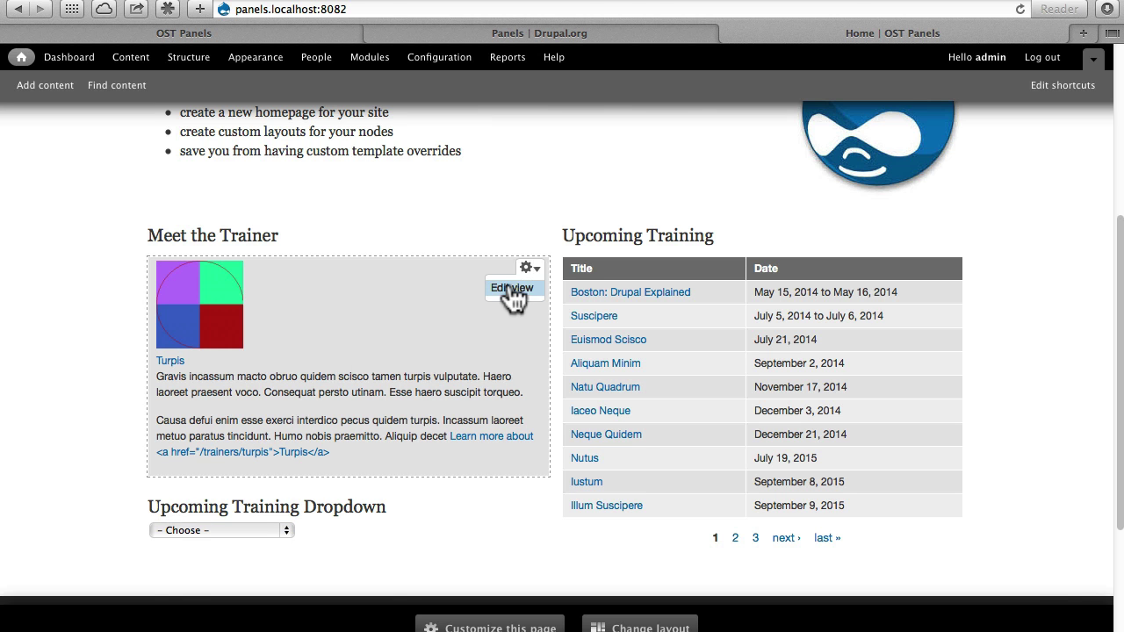
pyautogui.click(511, 289)
pyautogui.scroll(-5, 516, 320)
pyautogui.scroll(-2, 515, 326)
pyautogui.scroll(5, 230, 395)
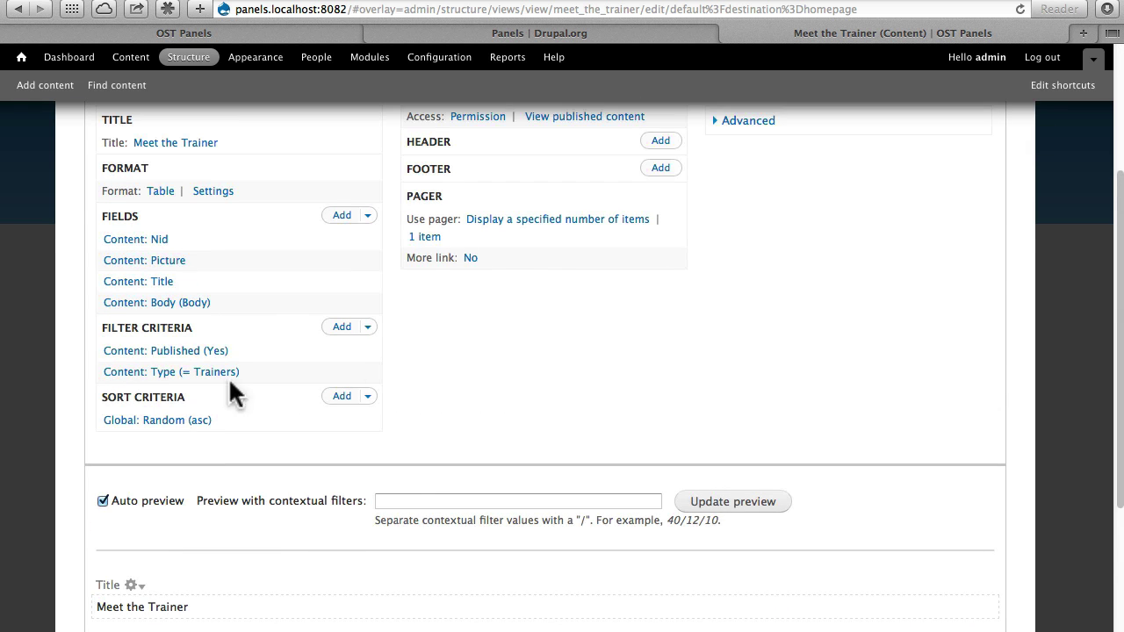
pyautogui.scroll(1, 137, 299)
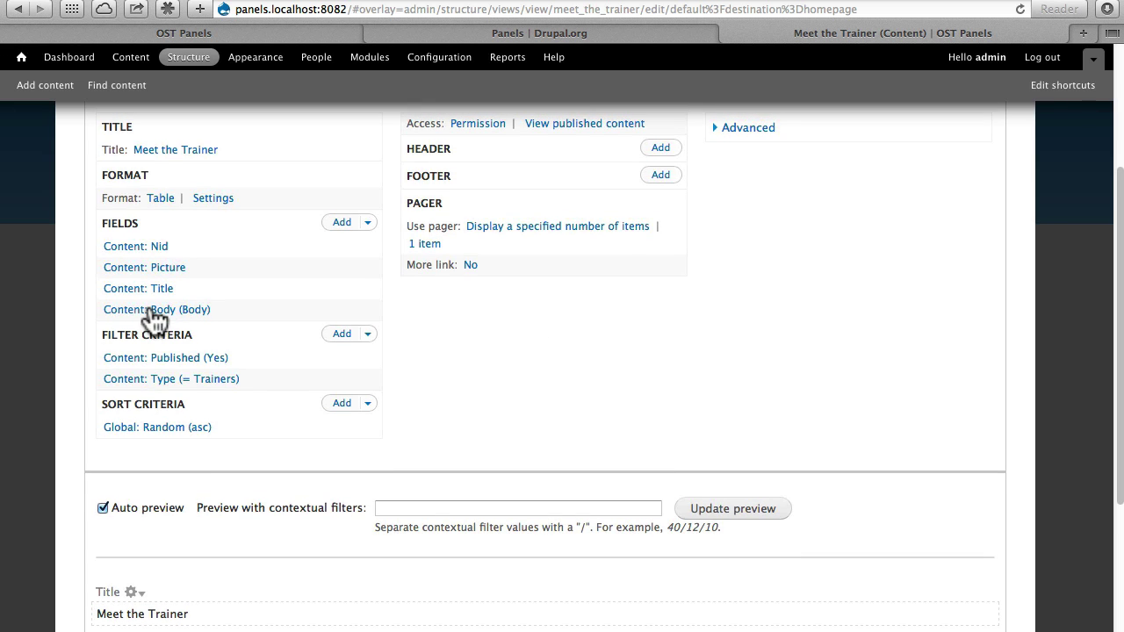
# In the Body field's rewrite settings, set the more link path to node/[nid], apply it and save the view
pyautogui.click(150, 313)
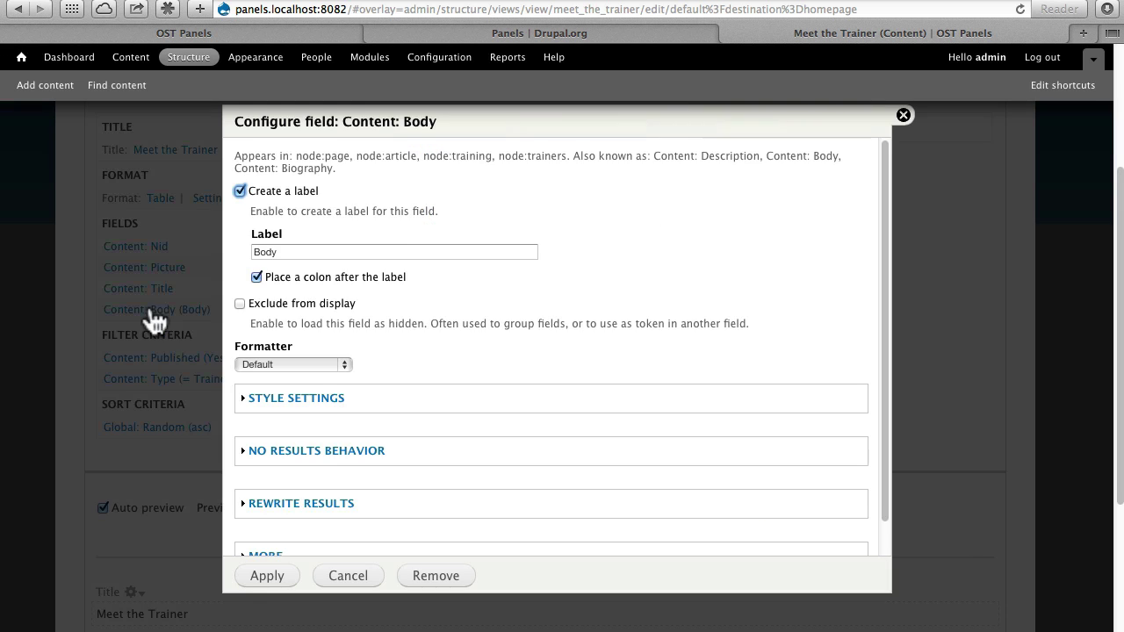
pyautogui.click(290, 505)
pyautogui.scroll(-5, 271, 514)
pyautogui.scroll(-5, 269, 509)
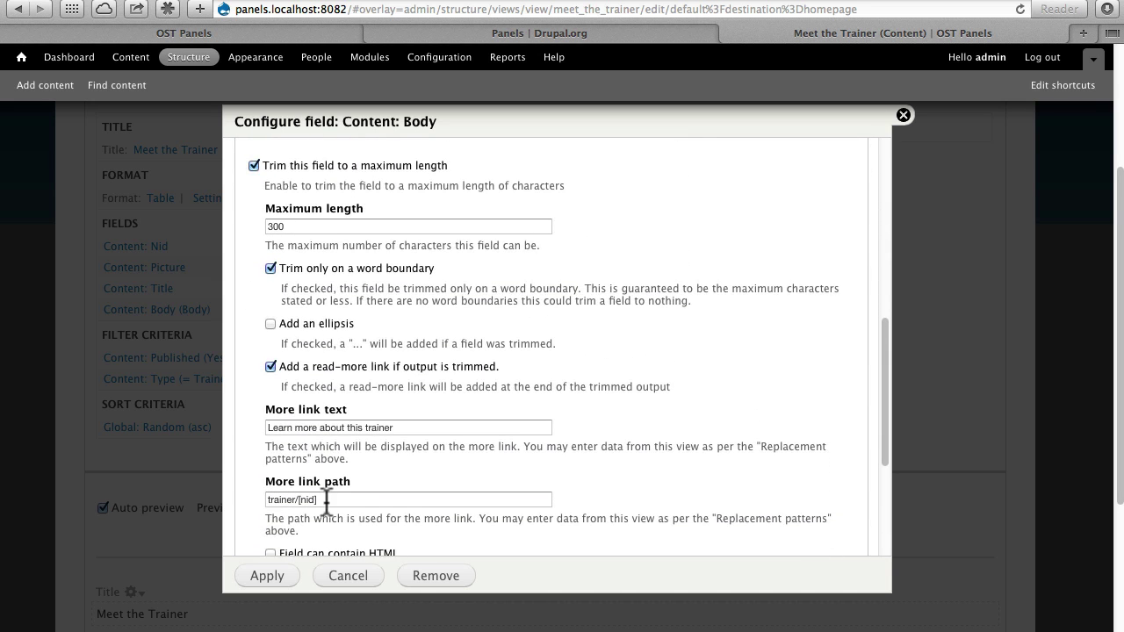
pyautogui.moveTo(324, 501); pyautogui.dragTo(246, 501)
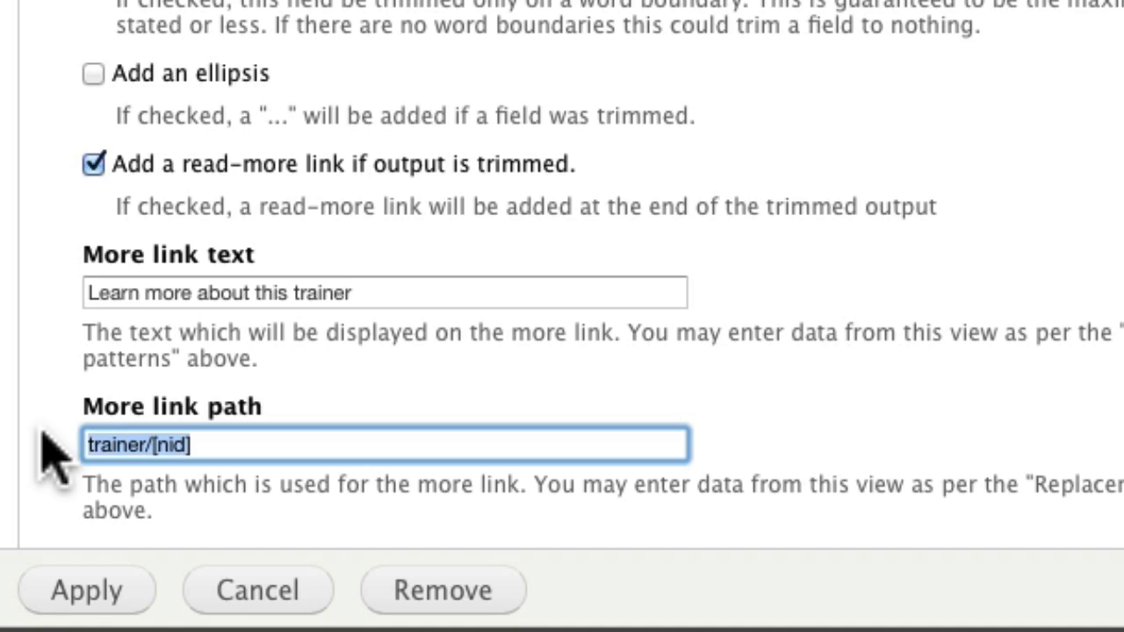
pyautogui.write('node/[nid]')
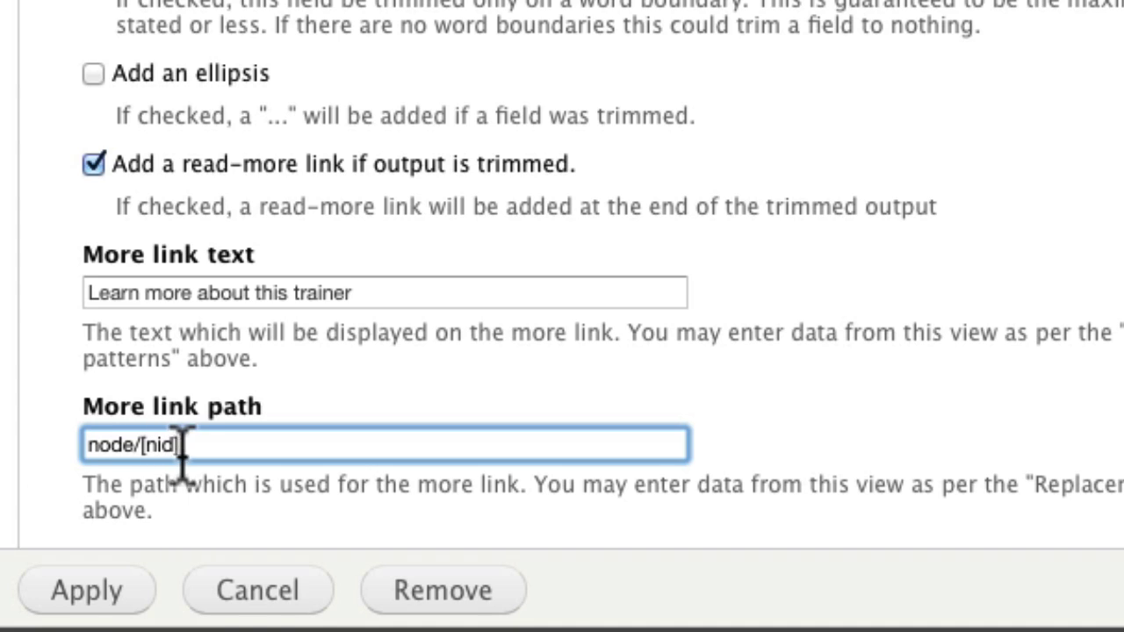
pyautogui.scroll(-1, 211, 444)
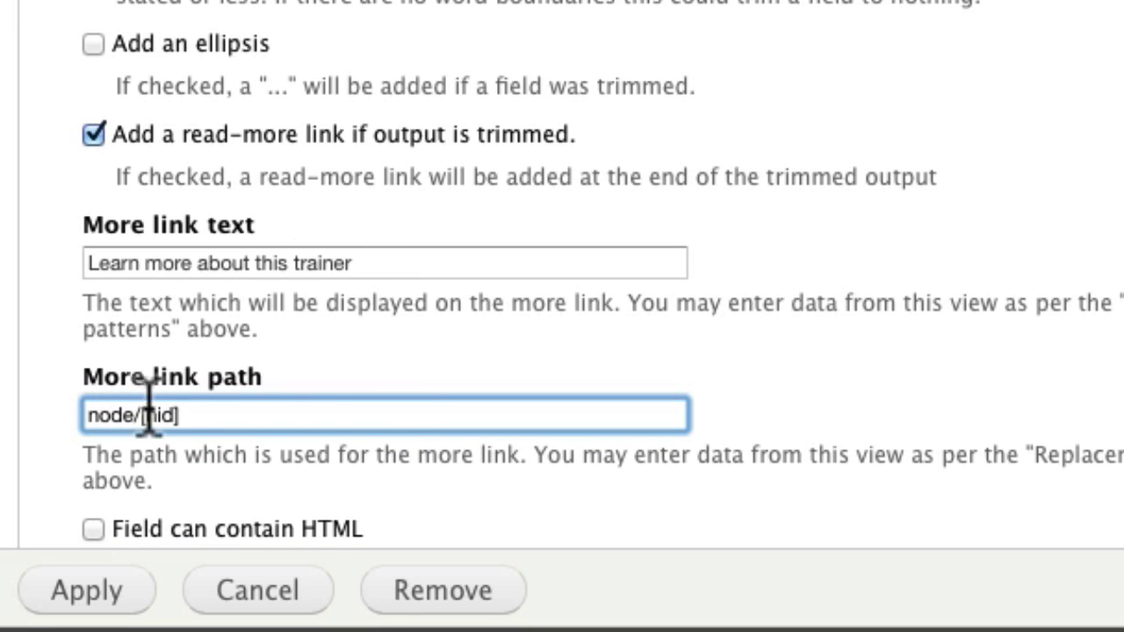
pyautogui.click(44, 596)
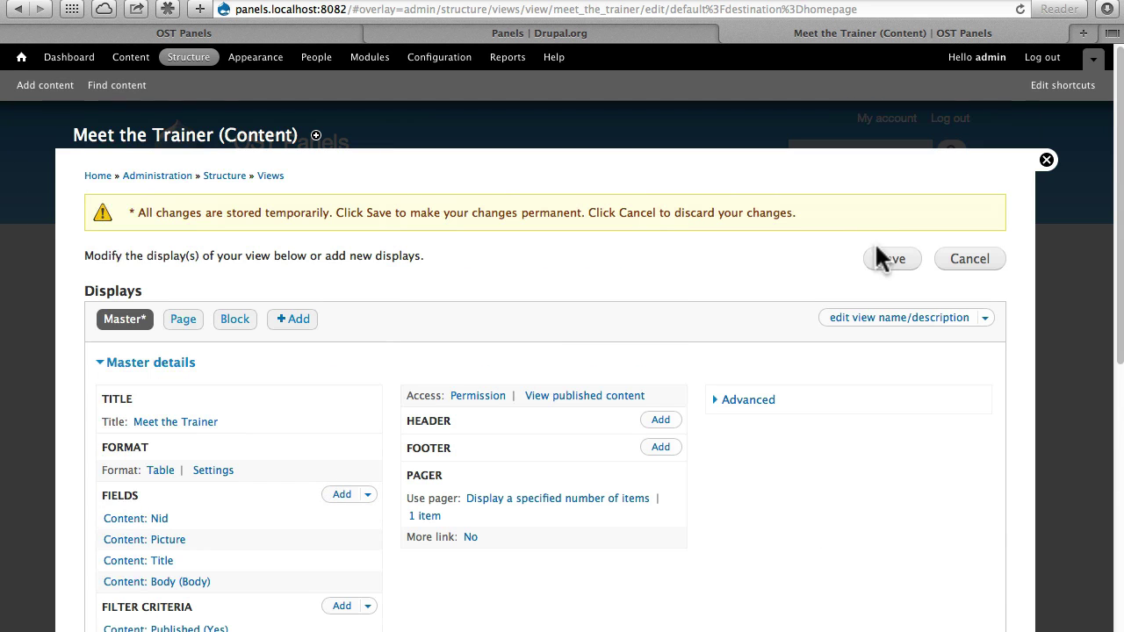
pyautogui.click(897, 265)
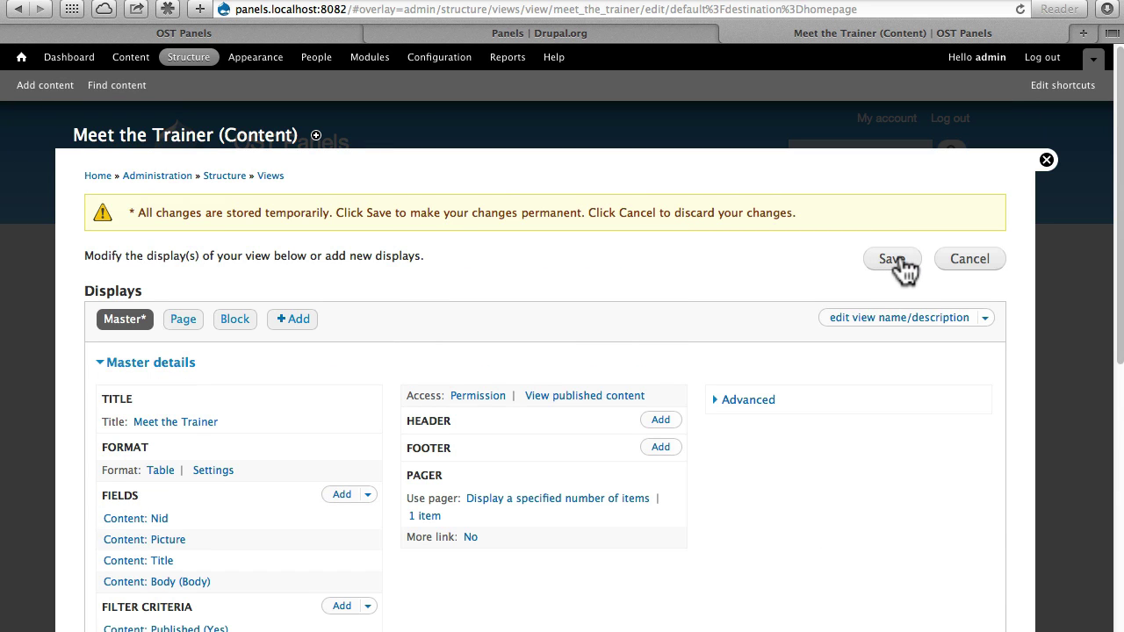
# Follow the "Learn more about this trainer" link in the Meet the Trainer block to check the page it opens
pyautogui.scroll(-5, 558, 313)
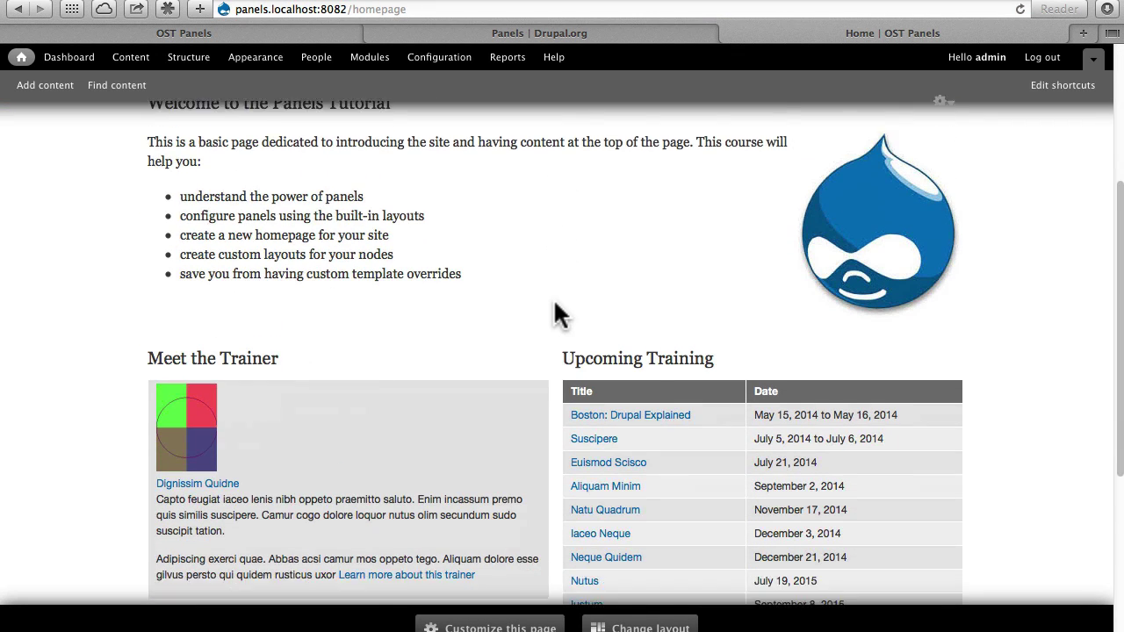
pyautogui.scroll(-3, 556, 304)
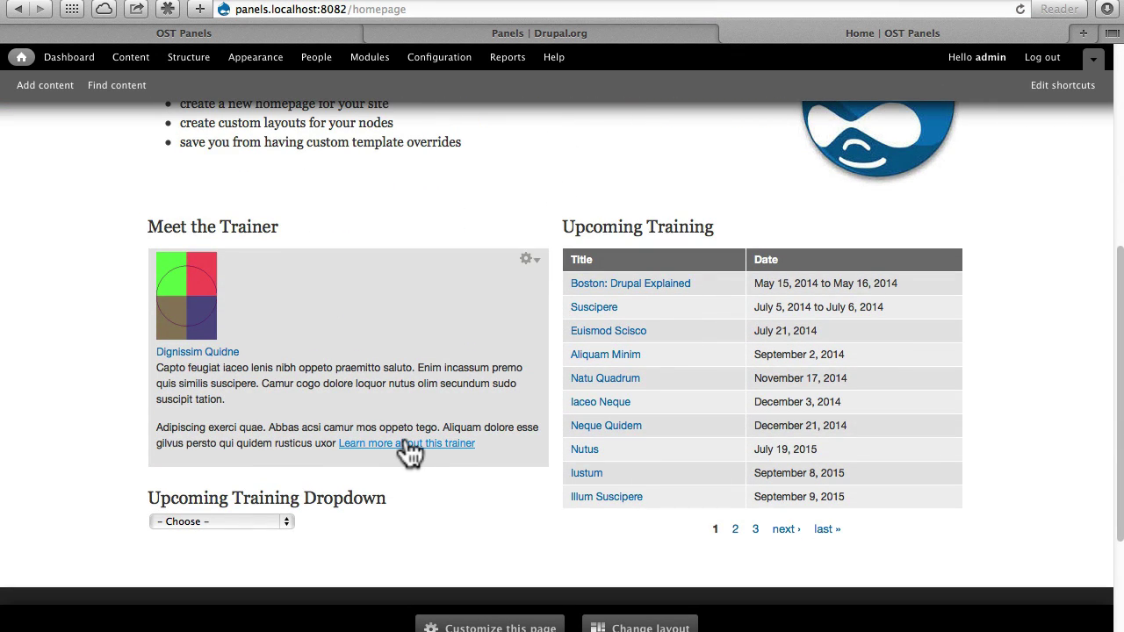
pyautogui.click(410, 444)
pyautogui.scroll(-3, 132, 384)
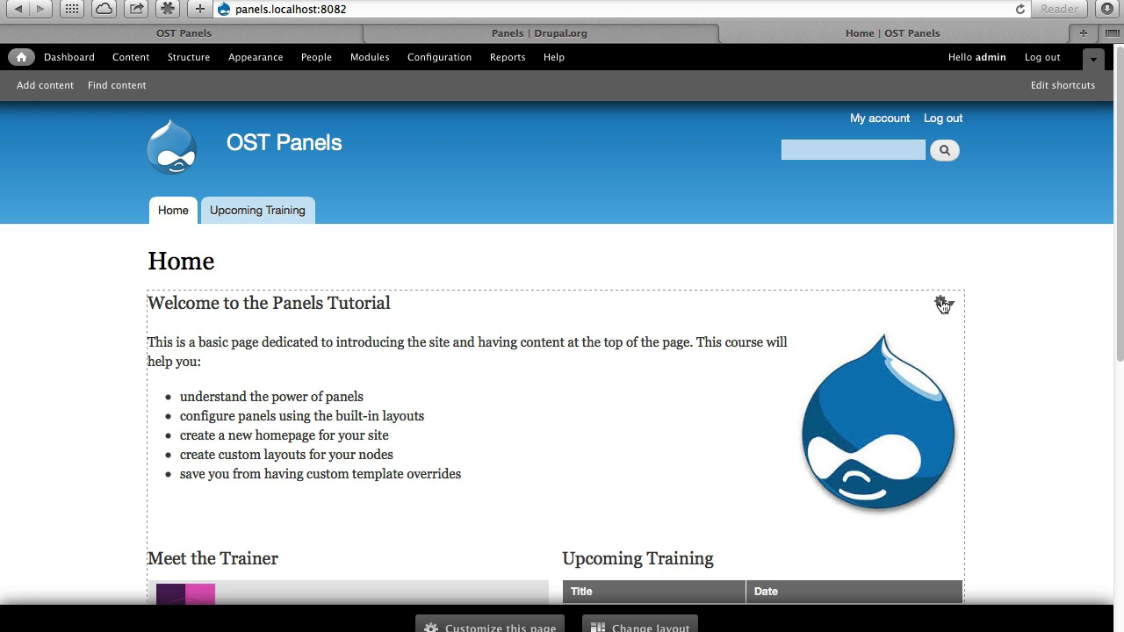
# Set the home page panel's title type to No title, update and save the panel, and review the home page
pyautogui.click(941, 304)
pyautogui.click(926, 324)
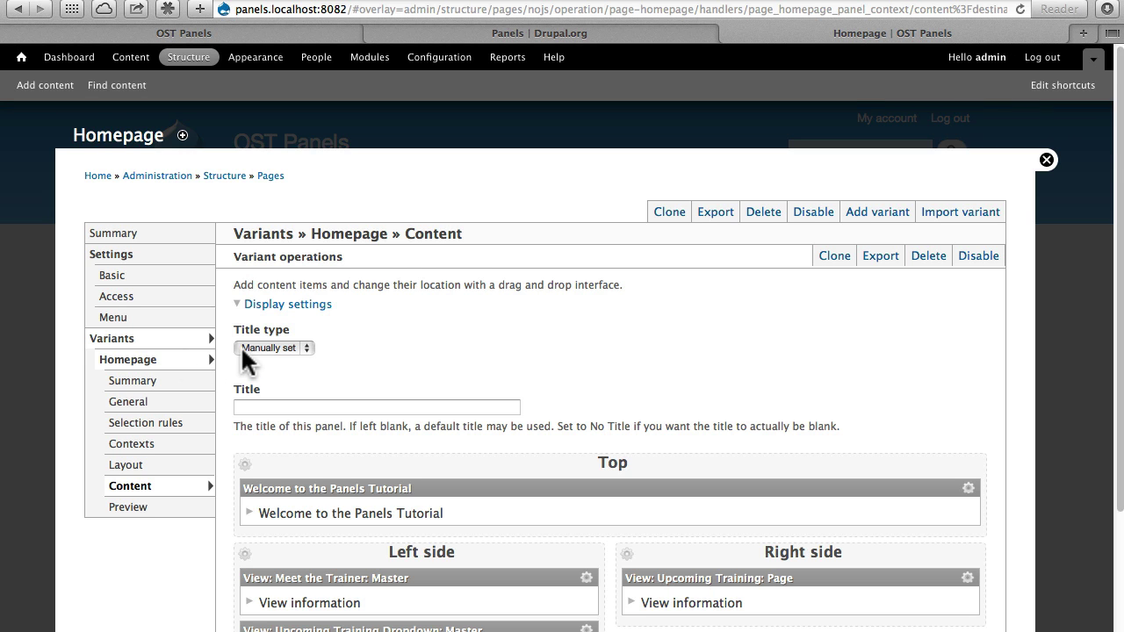
pyautogui.click(292, 348)
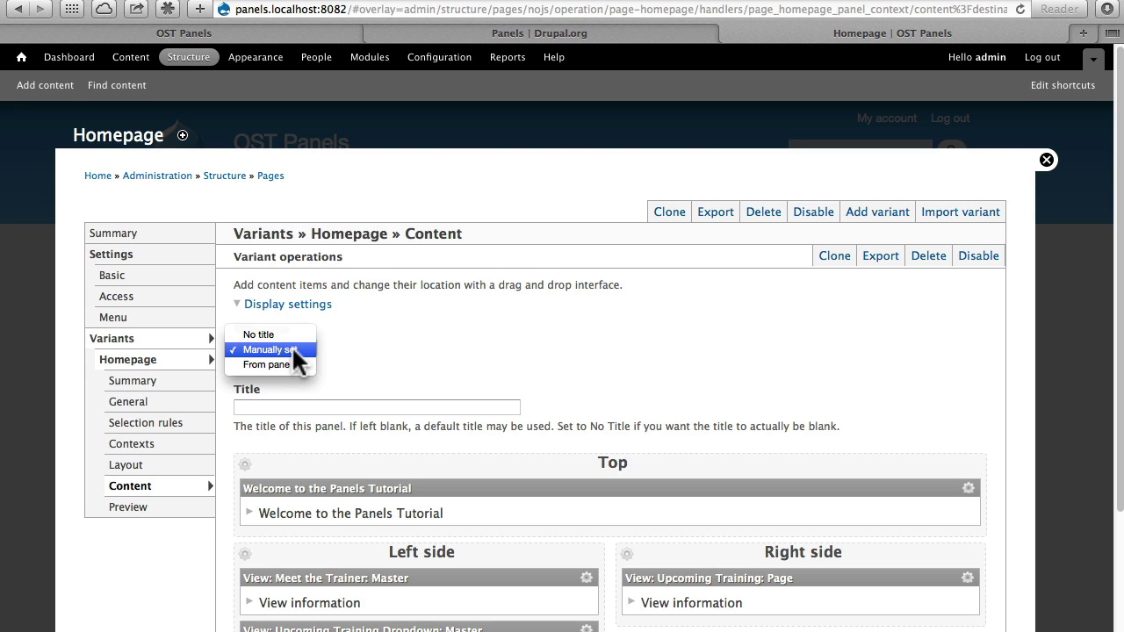
pyautogui.click(287, 335)
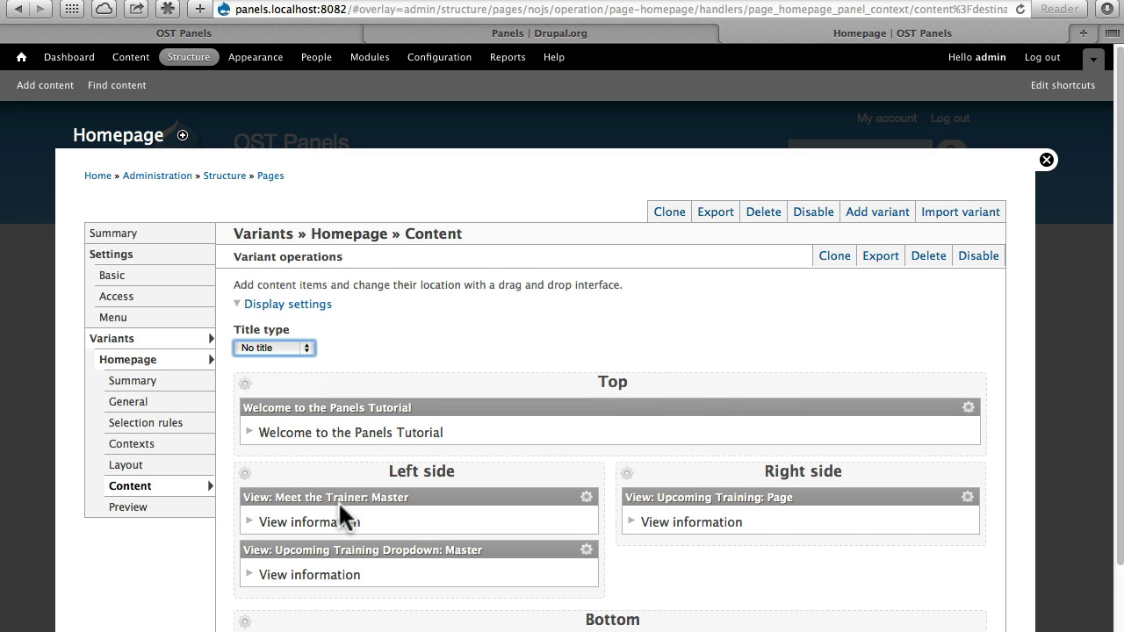
pyautogui.scroll(-3, 213, 482)
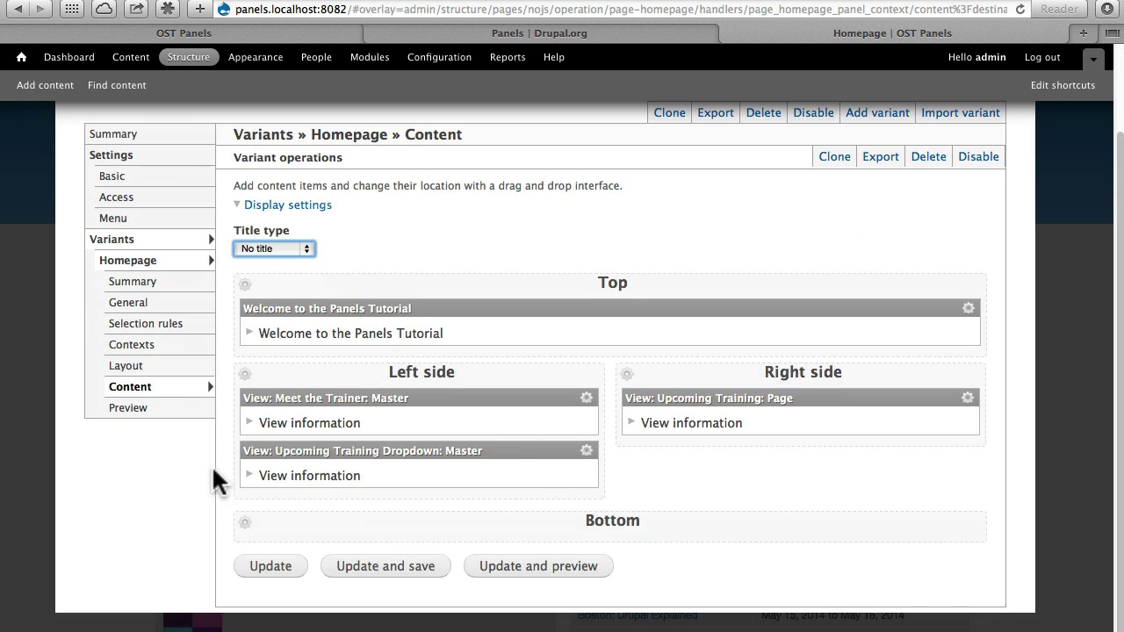
pyautogui.click(360, 569)
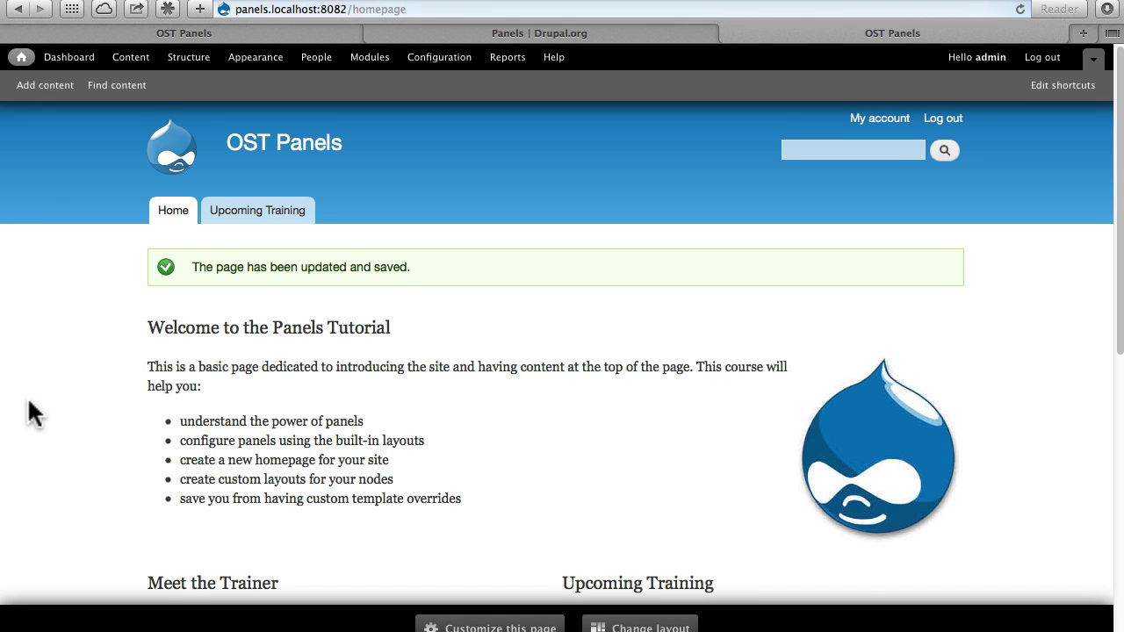
pyautogui.click(174, 211)
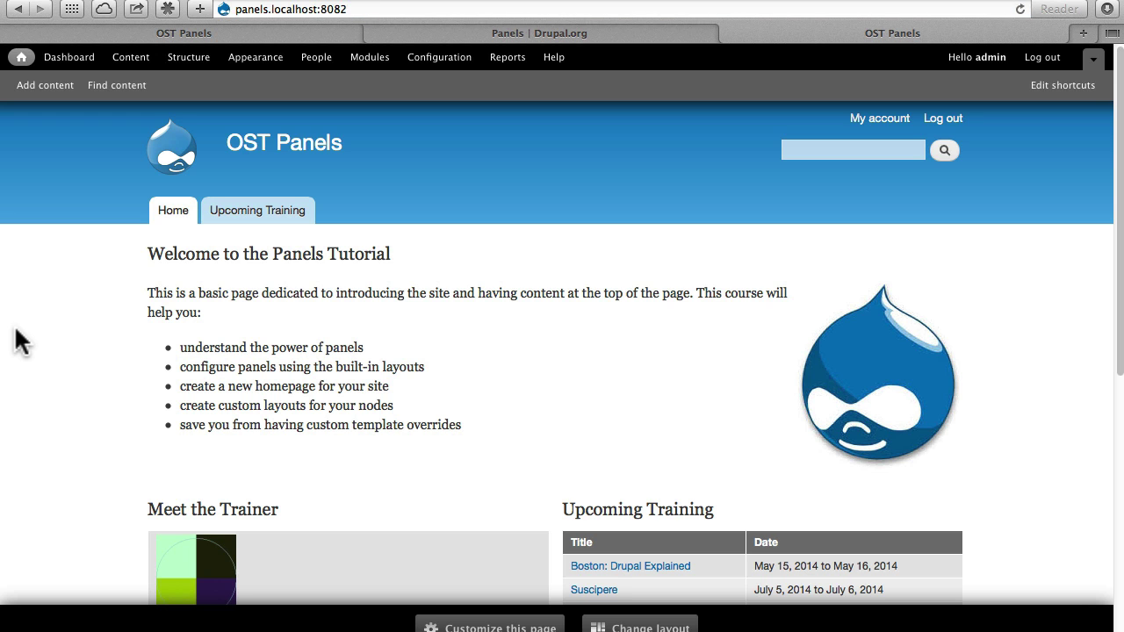
pyautogui.scroll(-5, 21, 342)
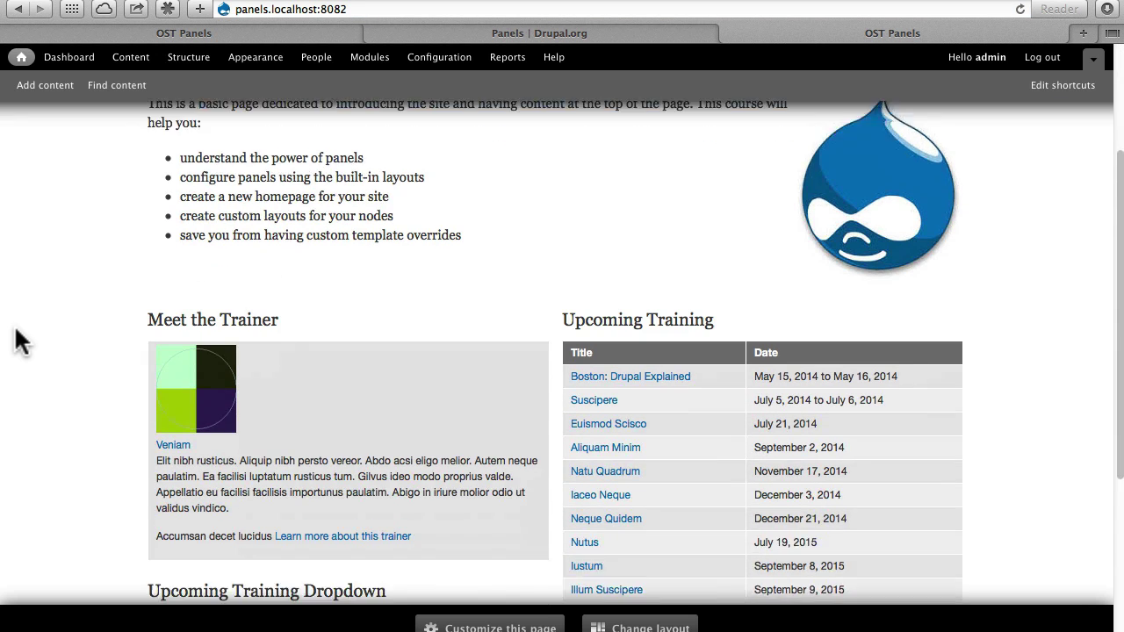